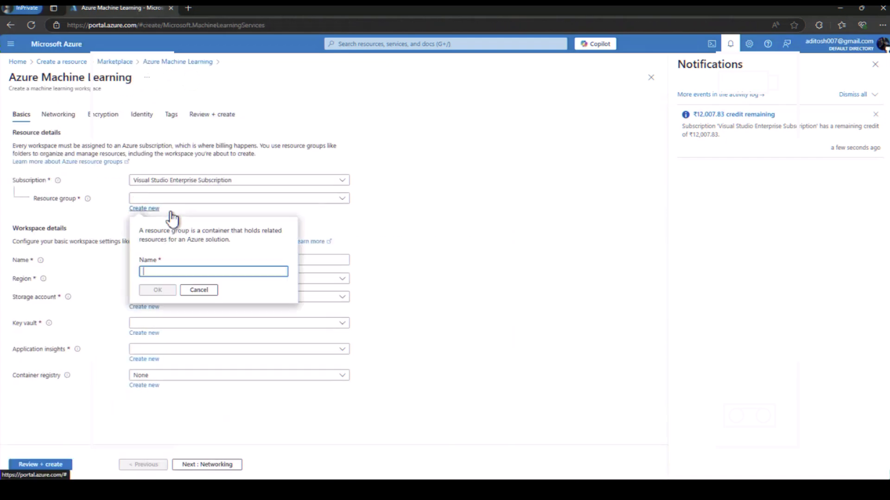
Configure the machine learning workspace as demoML in a new resource group azureML-rg and submit it for review and creation.
{"action": "type", "text": "azureML-rg"}
{"action": "key", "text": "Return"}
{"action": "left_click", "coordinate": [159, 260]}
{"action": "type", "text": "demoML"}
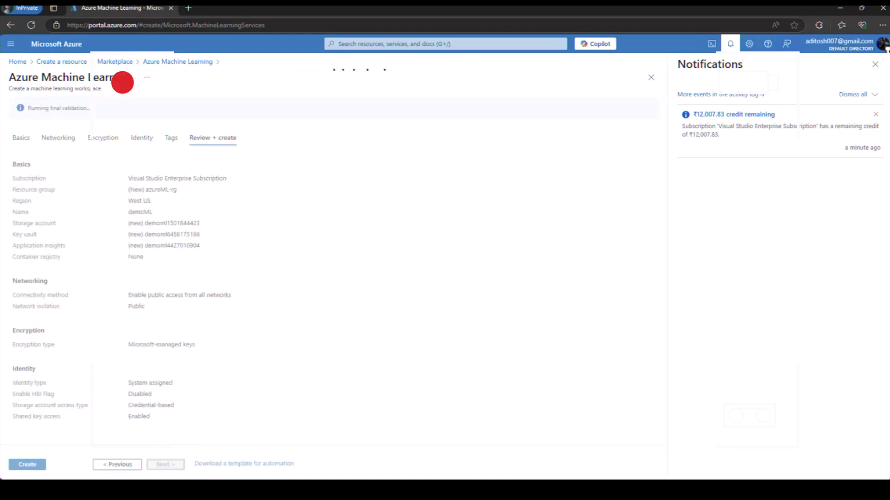
{"action": "left_click", "coordinate": [41, 467]}
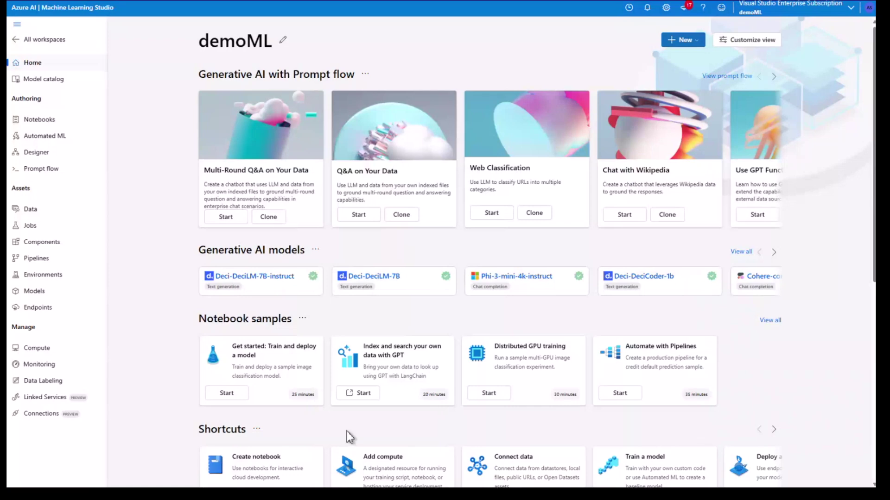
Open the Designer, dismiss the recommendation survey, and create a new pipeline using classic prebuilt components.
{"action": "left_click", "coordinate": [43, 157]}
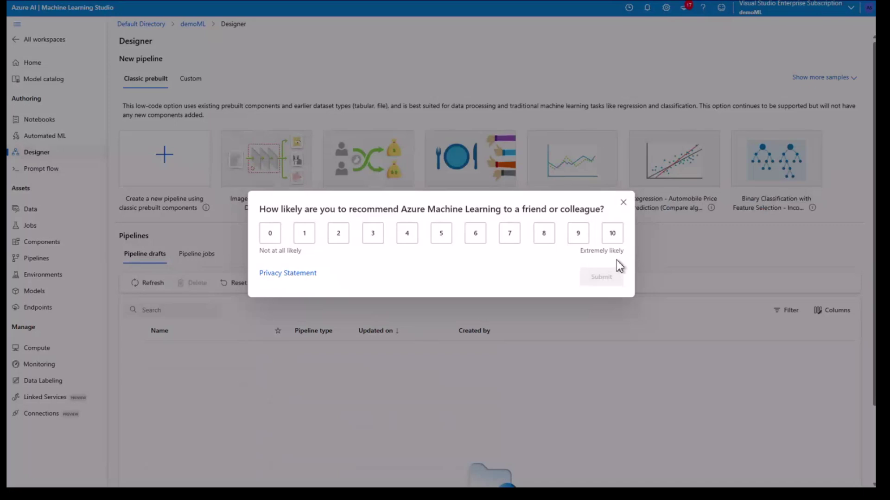
{"action": "left_click", "coordinate": [304, 234]}
{"action": "left_click", "coordinate": [624, 203]}
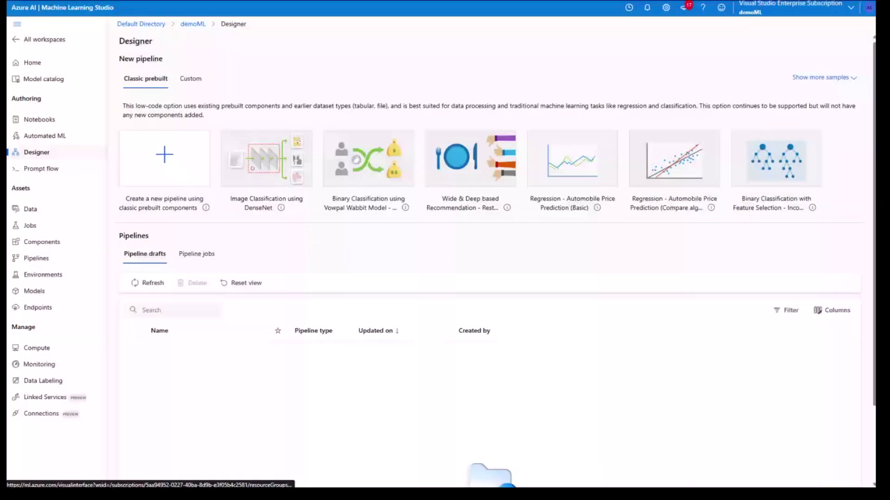
{"action": "left_click", "coordinate": [168, 163]}
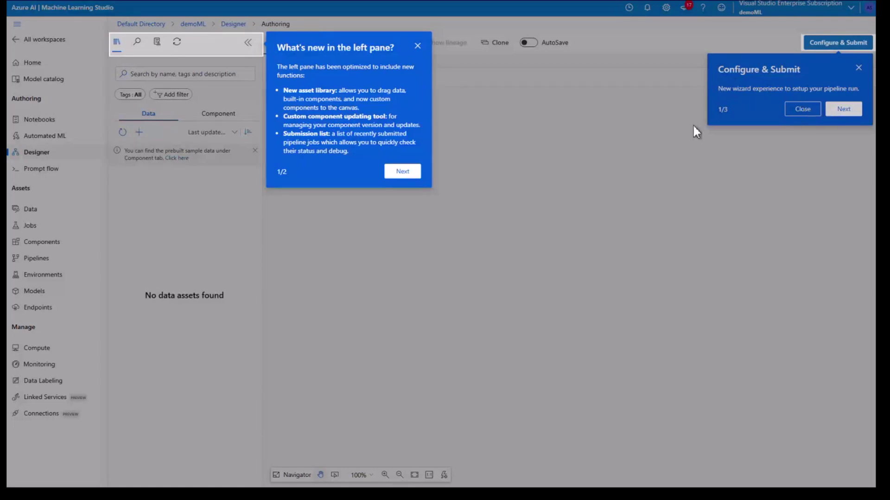
Dismiss the introductory tips about the left pane, the action bar and Configure & Submit.
{"action": "right_click", "coordinate": [805, 110]}
{"action": "left_click", "coordinate": [756, 96]}
{"action": "left_click", "coordinate": [403, 173]}
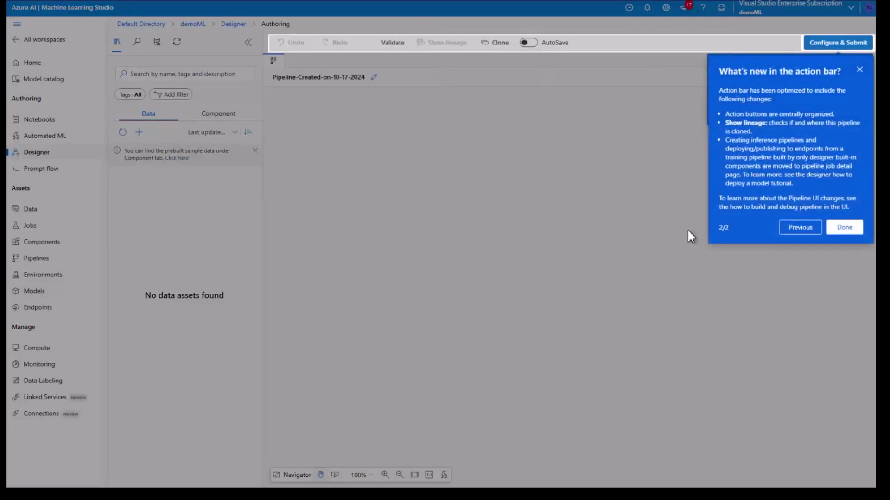
{"action": "left_click", "coordinate": [851, 229]}
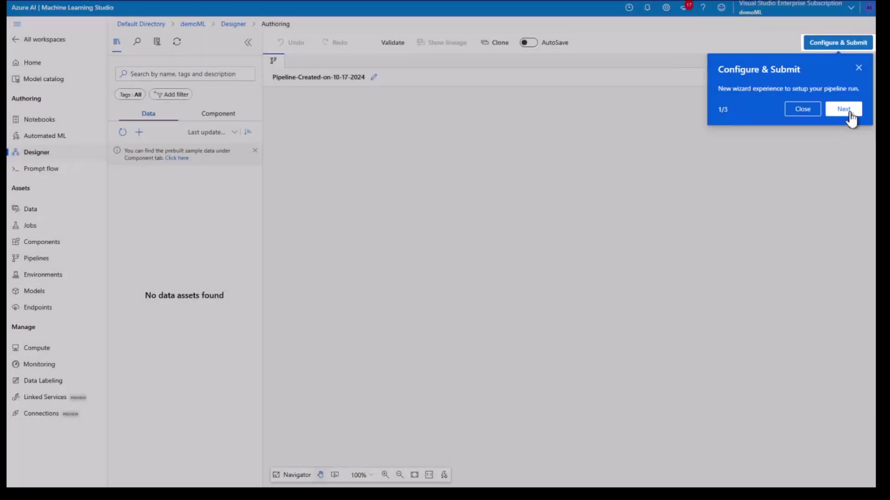
{"action": "left_click", "coordinate": [803, 109]}
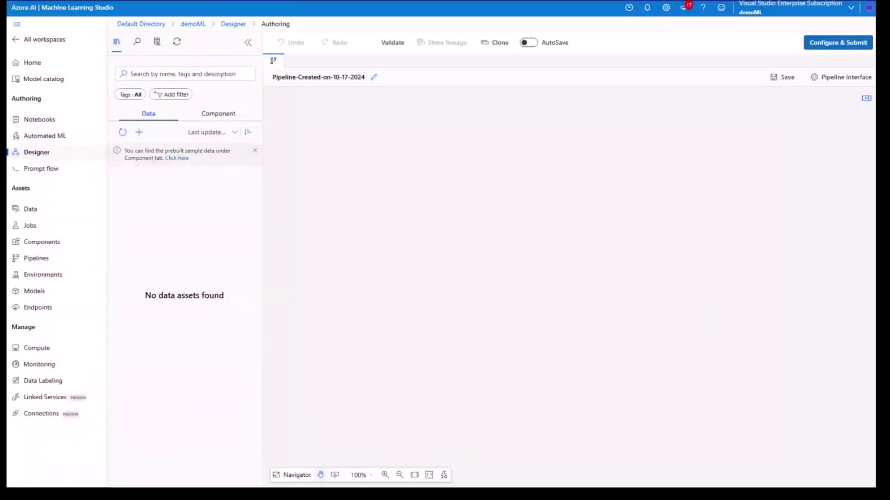
Show the prebuilt component library and rename the pipeline draft as "car price prediction".
{"action": "left_click", "coordinate": [179, 158]}
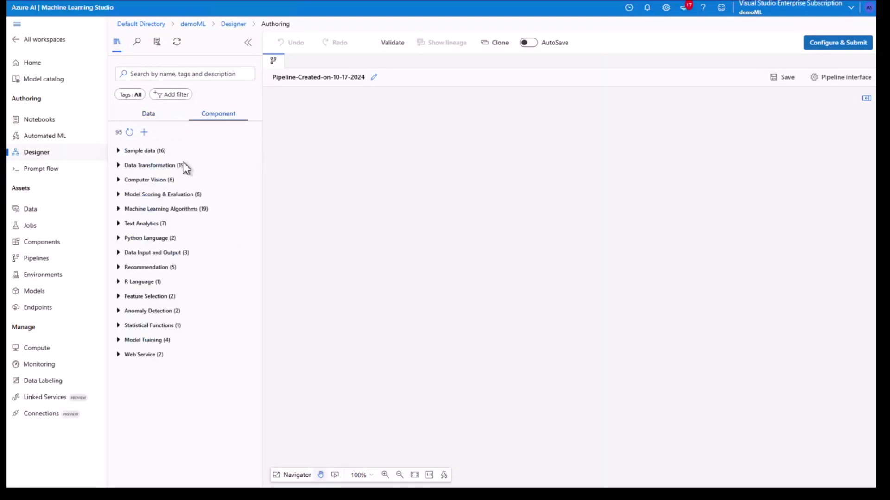
{"action": "left_click", "coordinate": [382, 84]}
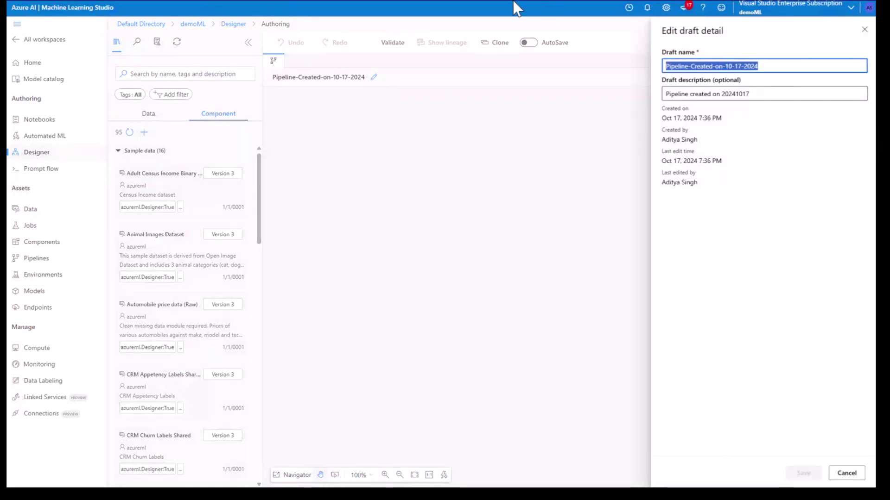
{"action": "type", "text": "car"}
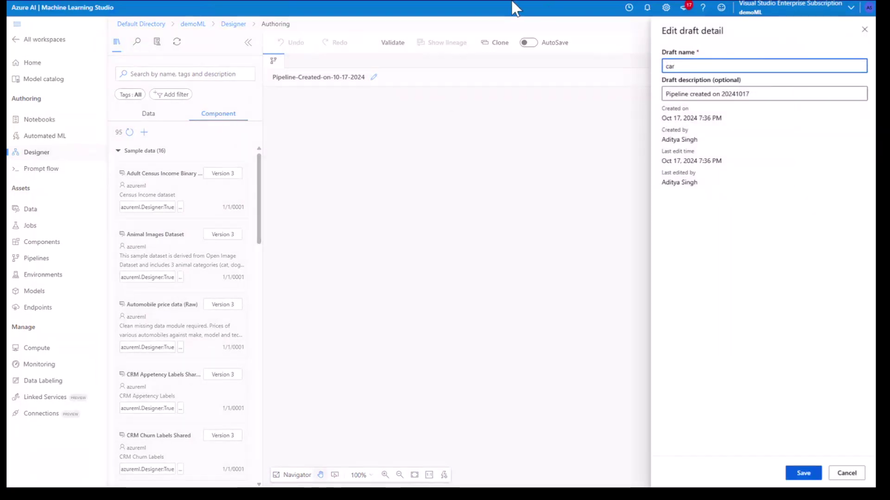
{"action": "type", "text": " price prediction"}
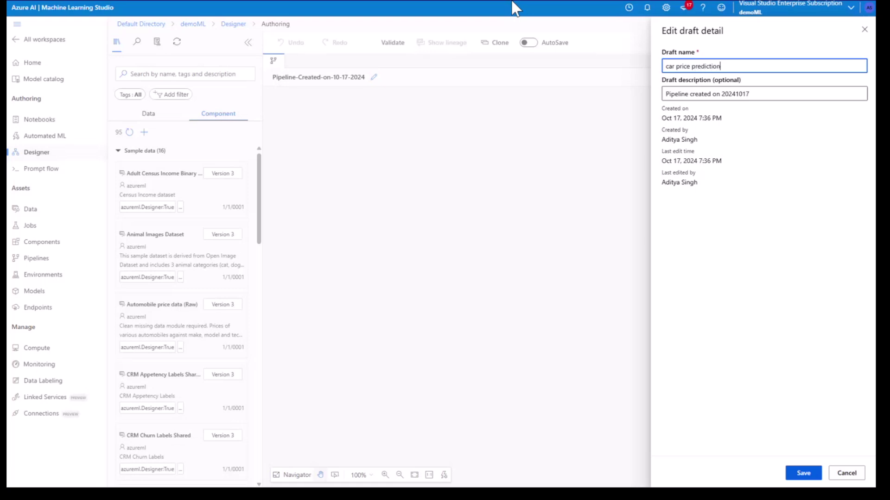
{"action": "left_click", "coordinate": [803, 473]}
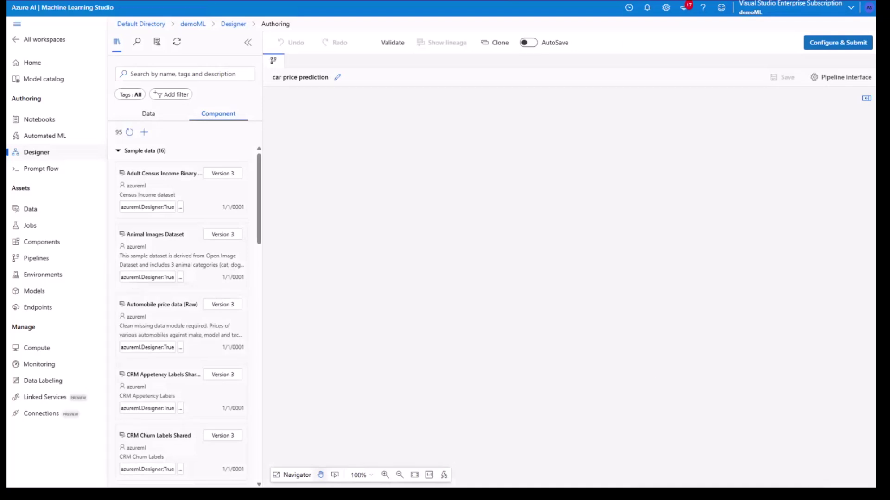
Search the component library for "automobile".
{"action": "left_click", "coordinate": [167, 80]}
{"action": "type", "text": "automa"}
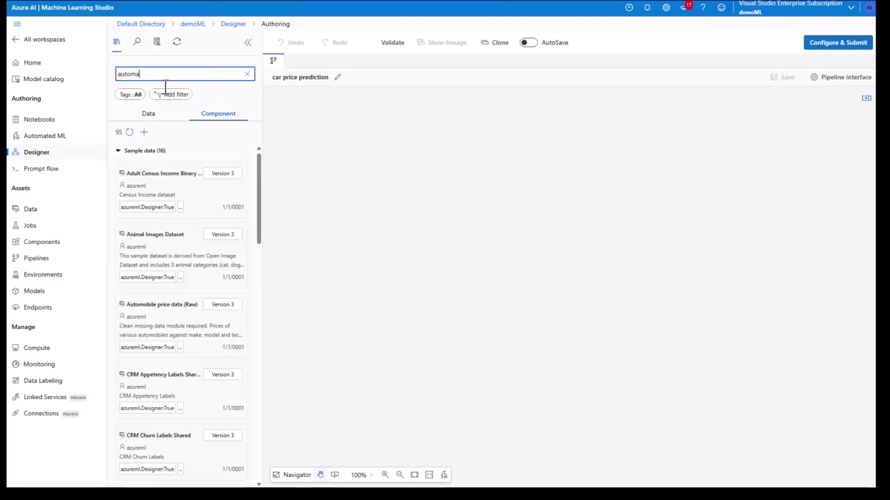
{"action": "key", "text": "BackSpace"}
{"action": "type", "text": "obile"}
{"action": "key", "text": "Return"}
{"action": "mouse_move", "coordinate": [167, 181]}
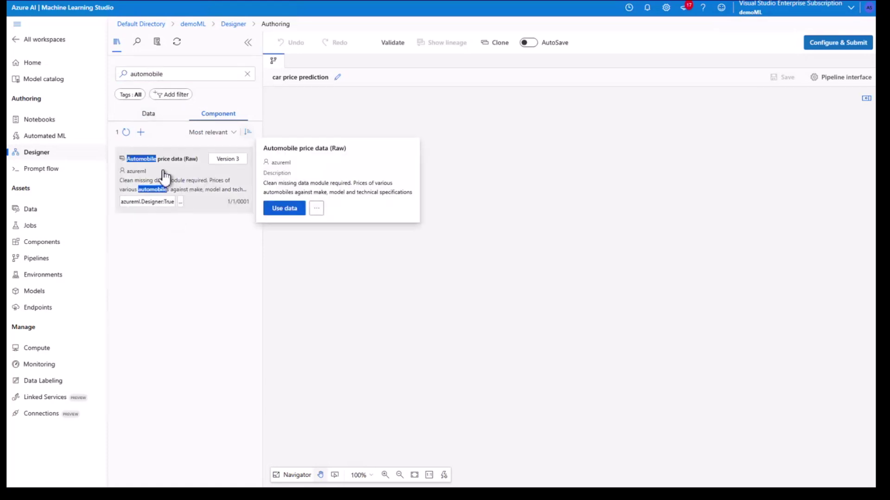
{"action": "left_click", "coordinate": [295, 209]}
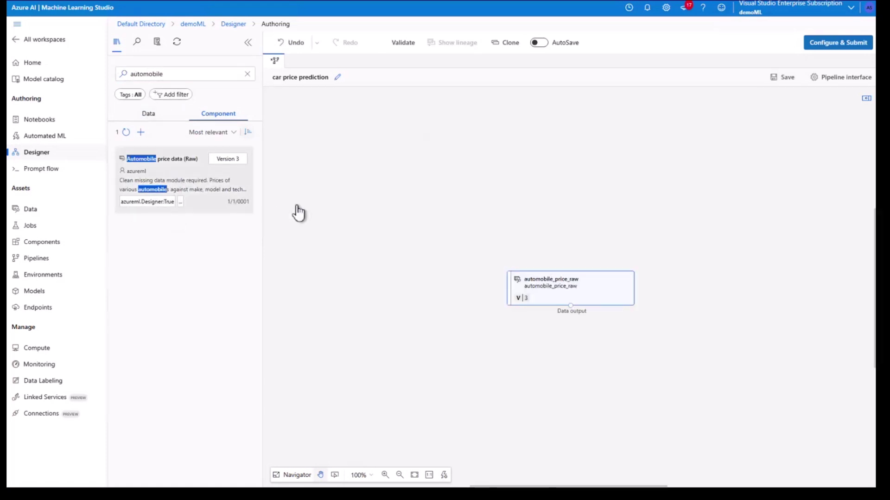
{"action": "left_click_drag", "start_coordinate": [559, 298], "coordinate": [522, 157]}
{"action": "key", "text": "Delete"}
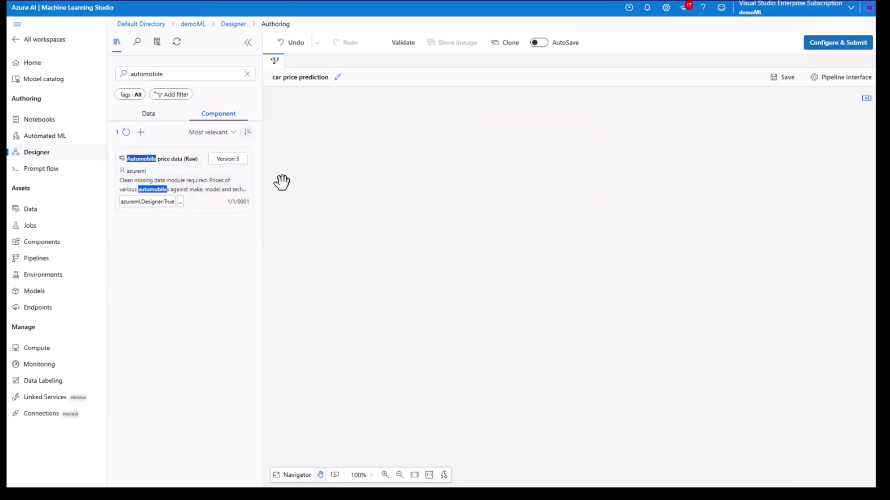
Place the Automobile price data (Raw) dataset near the upper middle of the canvas and dismiss the View info tip.
{"action": "left_click_drag", "start_coordinate": [194, 180], "coordinate": [545, 139]}
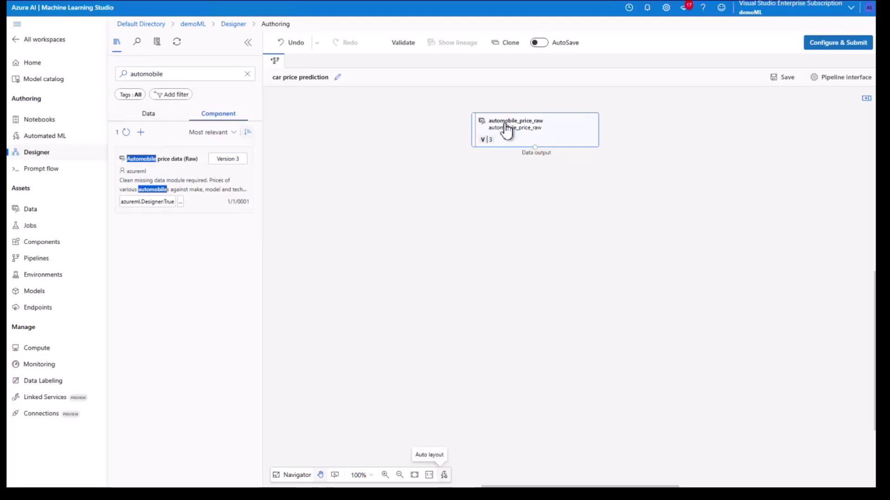
{"action": "left_click", "coordinate": [493, 132]}
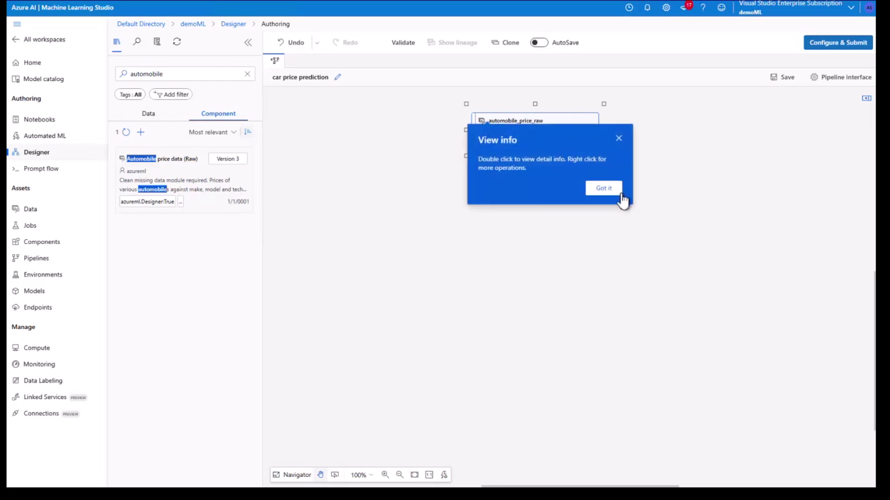
{"action": "left_click", "coordinate": [617, 194]}
{"action": "left_click", "coordinate": [534, 232]}
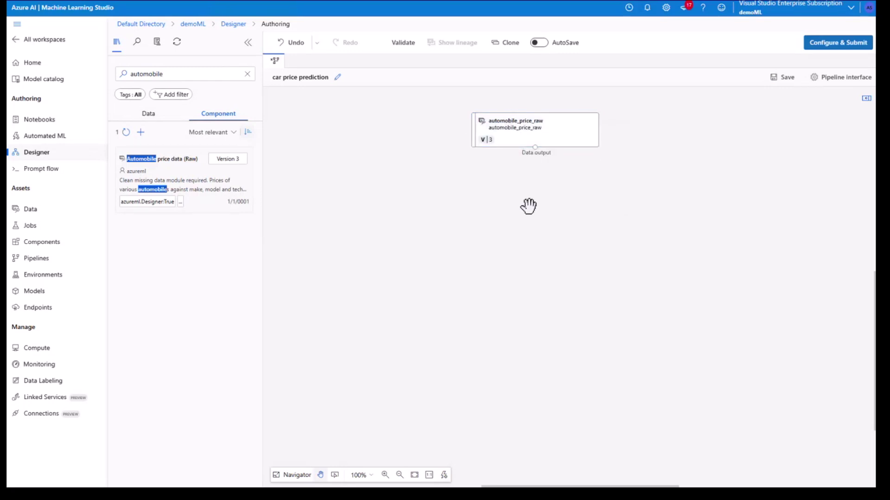
Preview the data of the automobile_price_raw node and widen the preview to show more columns.
{"action": "right_click", "coordinate": [518, 144]}
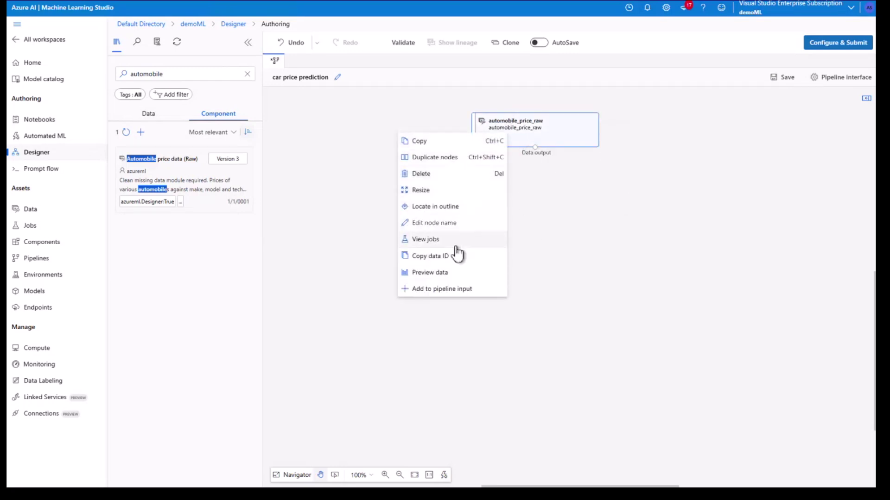
{"action": "left_click", "coordinate": [445, 273]}
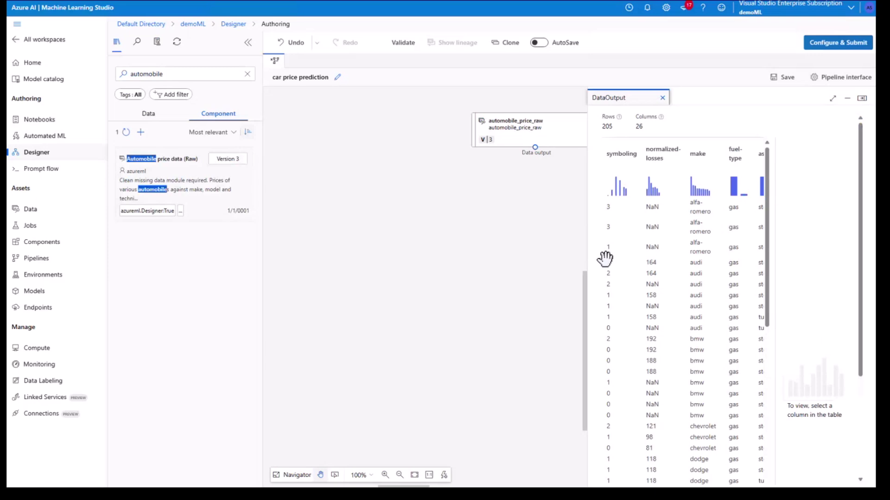
{"action": "left_click_drag", "start_coordinate": [596, 252], "coordinate": [364, 265]}
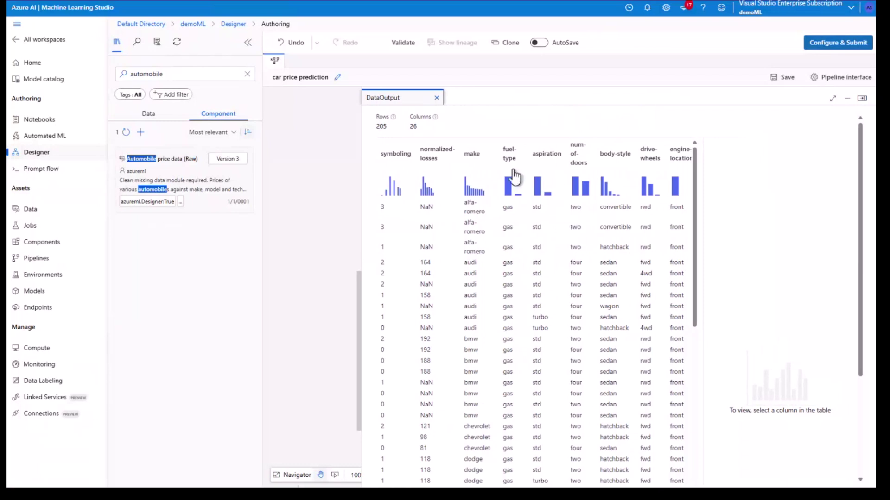
Examine the statistics and histograms of the fuel-type, engine-location, wheel-base, length, width and height columns.
{"action": "left_click", "coordinate": [518, 198]}
{"action": "scroll", "coordinate": [535, 286], "scroll_direction": "right", "scroll_amount": 3}
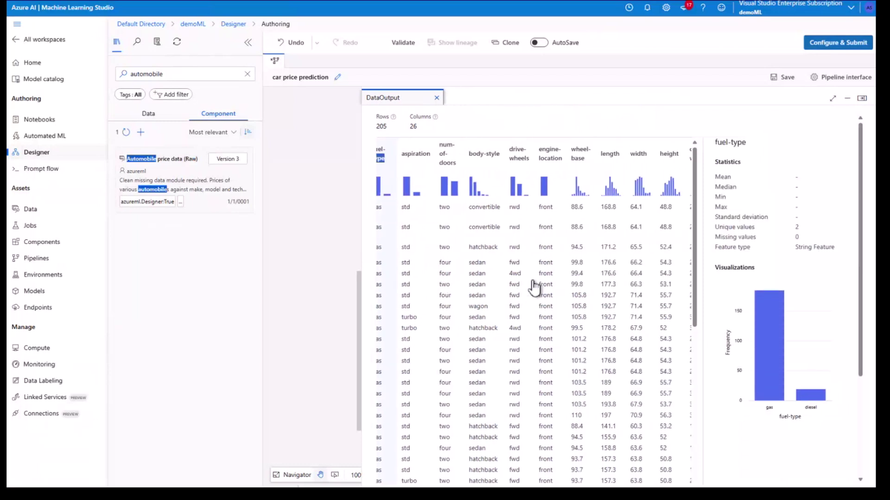
{"action": "left_click", "coordinate": [543, 174]}
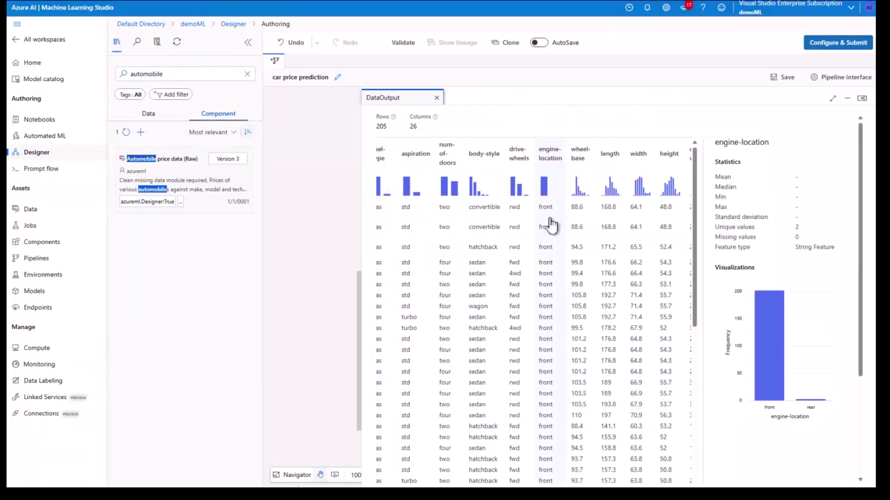
{"action": "scroll", "coordinate": [545, 176], "scroll_direction": "right", "scroll_amount": 2}
{"action": "left_click", "coordinate": [533, 166]}
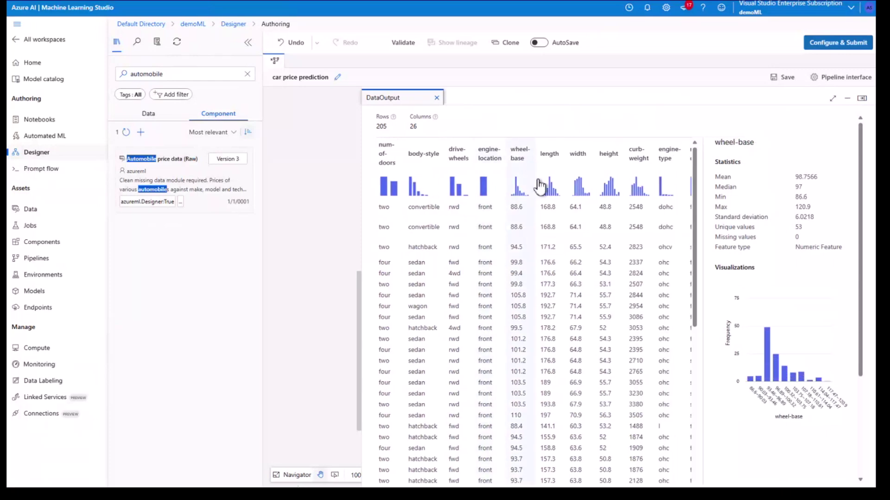
{"action": "left_click", "coordinate": [557, 168]}
{"action": "left_click", "coordinate": [577, 167]}
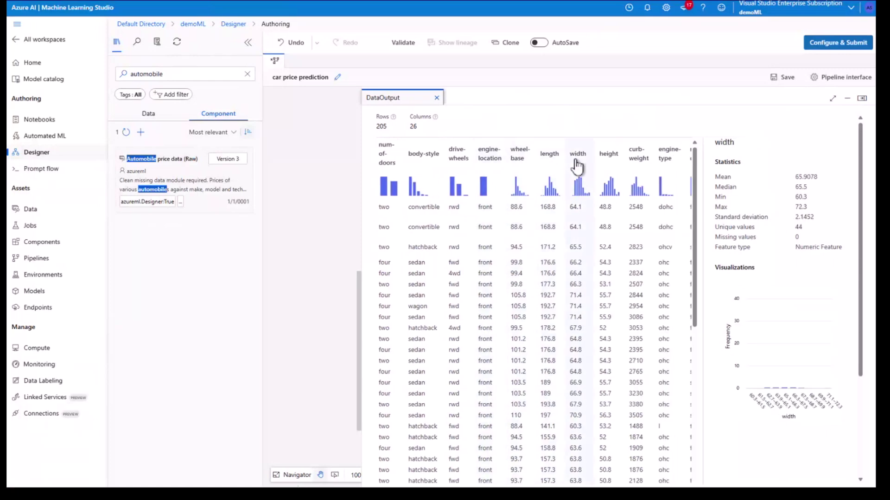
{"action": "left_click", "coordinate": [608, 173]}
{"action": "scroll", "coordinate": [607, 174], "scroll_direction": "right", "scroll_amount": 4}
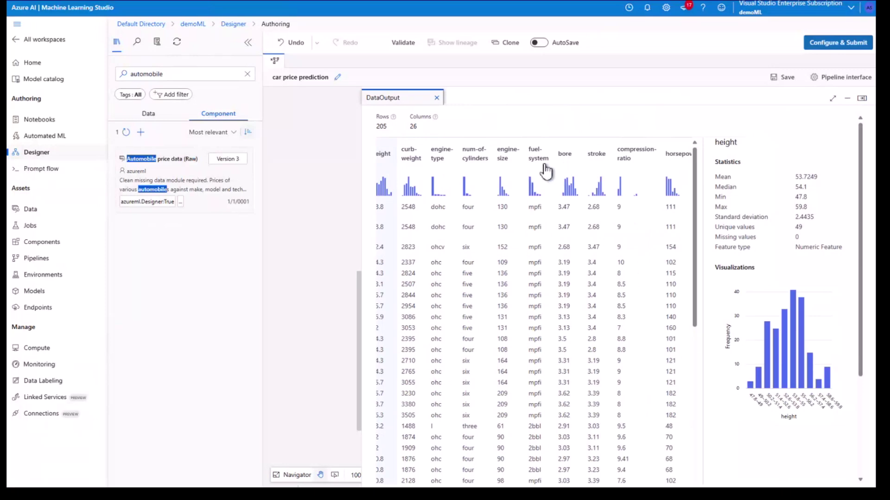
Examine the statistics of the engine-size, num-of-cylinders, fuel-system, horsepower, peak-rpm, highway-mpg, city-mpg and price columns, and close the data preview.
{"action": "left_click", "coordinate": [506, 169]}
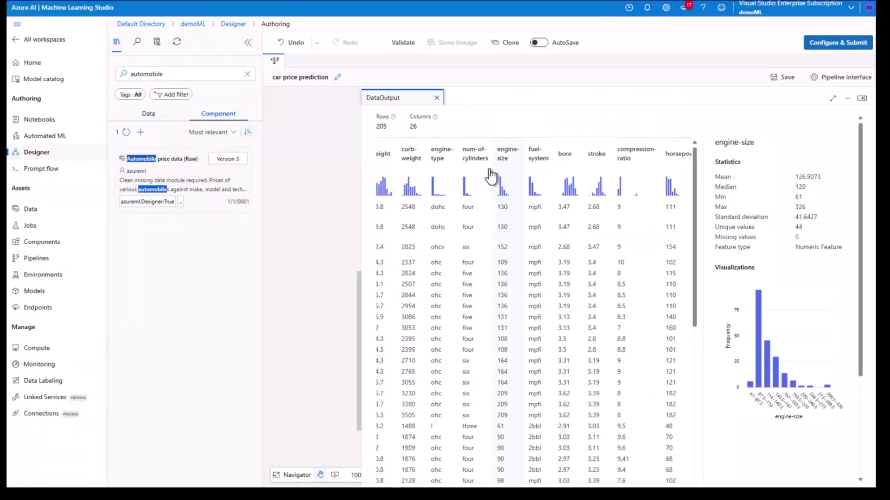
{"action": "left_click", "coordinate": [475, 165]}
{"action": "left_click", "coordinate": [547, 163]}
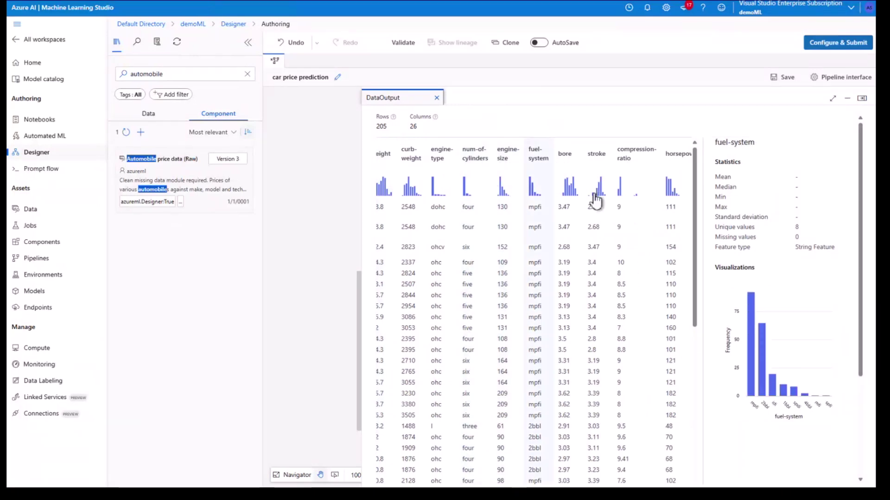
{"action": "scroll", "coordinate": [596, 202], "scroll_direction": "right", "scroll_amount": 3}
{"action": "left_click", "coordinate": [561, 176]}
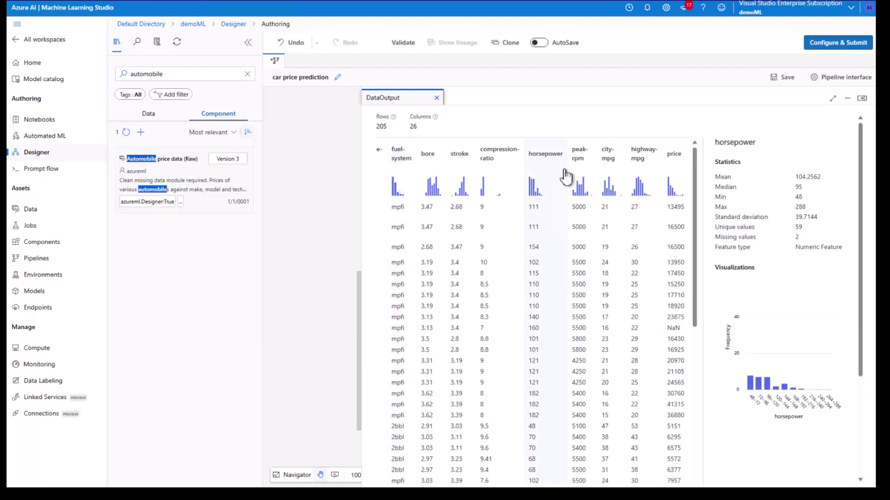
{"action": "left_click", "coordinate": [579, 190]}
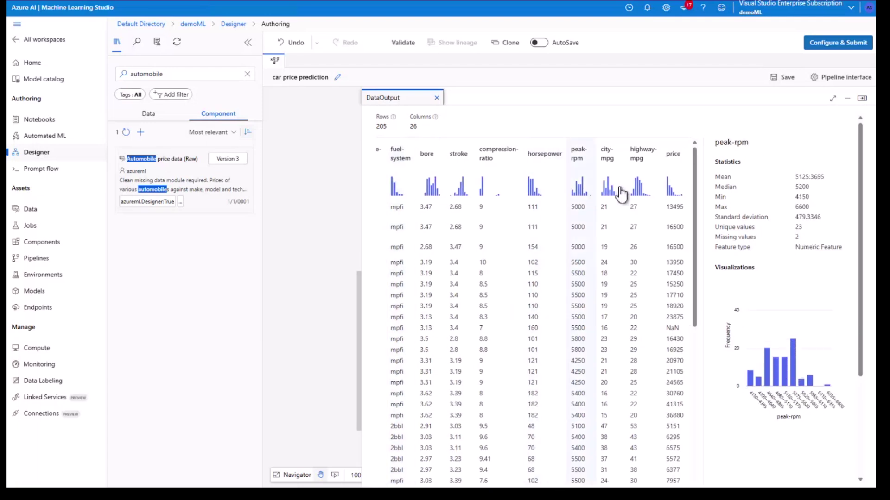
{"action": "left_click", "coordinate": [651, 171]}
{"action": "left_click", "coordinate": [622, 173]}
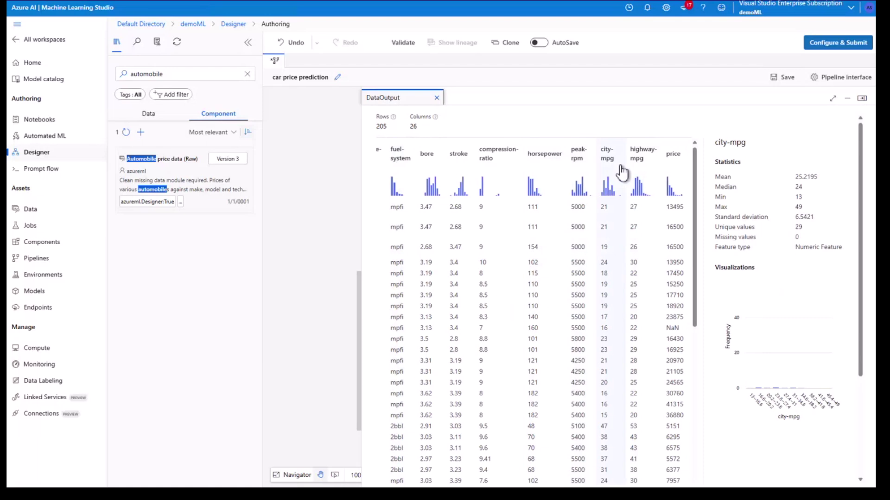
{"action": "left_click", "coordinate": [690, 164]}
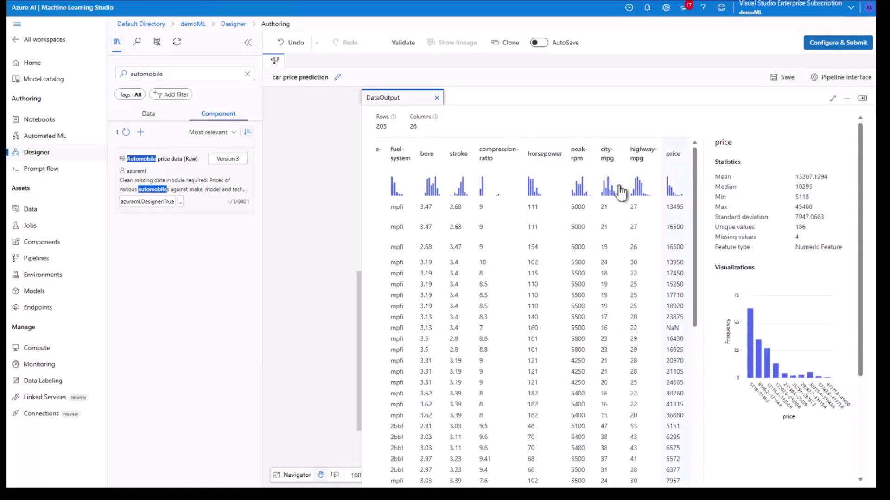
{"action": "left_click", "coordinate": [861, 99]}
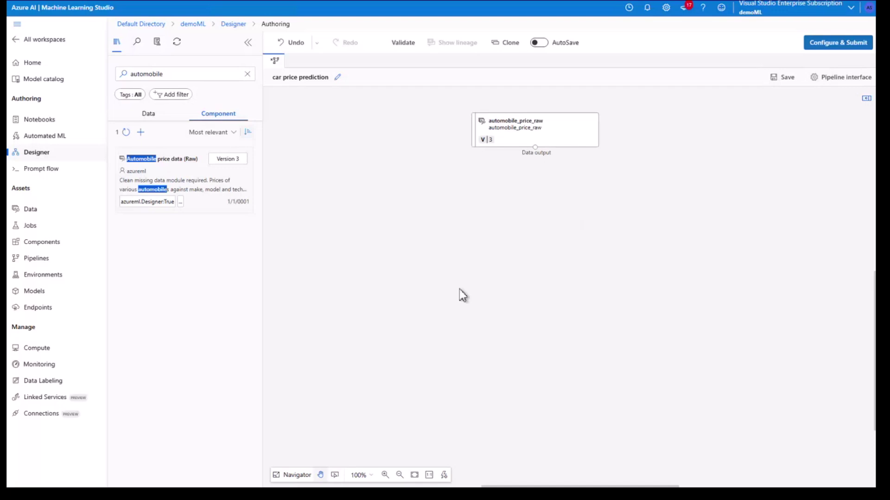
Find the Select Columns in Dataset component, place it below the automobile_price_raw node, and connect the dataset's output to its input.
{"action": "left_click", "coordinate": [248, 74]}
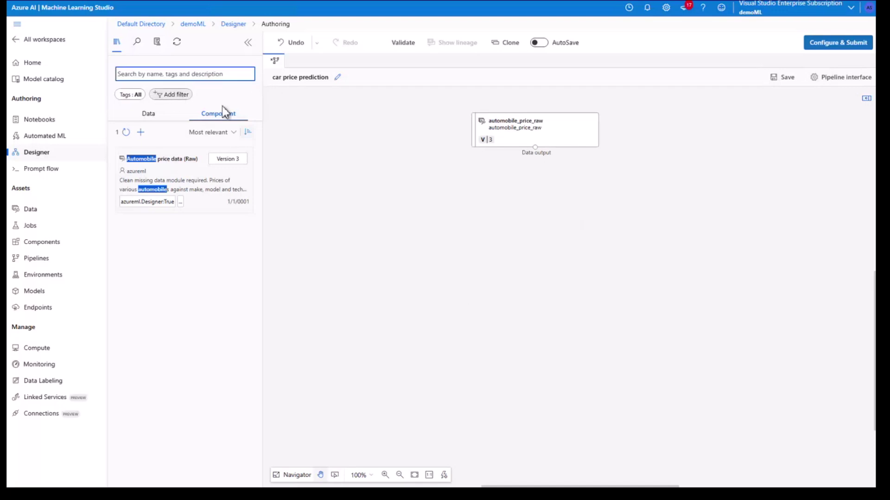
{"action": "type", "text": "select"}
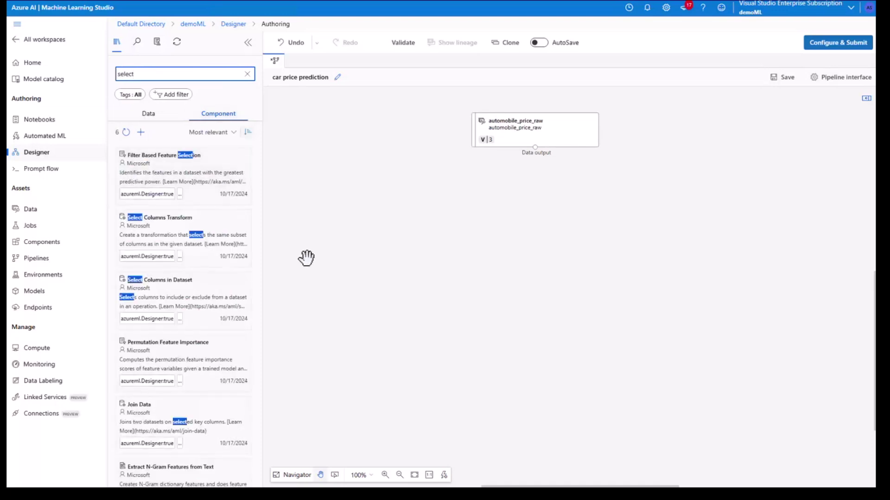
{"action": "mouse_move", "coordinate": [185, 288]}
{"action": "left_mouse_down"}
{"action": "mouse_move", "coordinate": [484, 272]}
{"action": "mouse_move", "coordinate": [552, 218]}
{"action": "mouse_move", "coordinate": [532, 223]}
{"action": "mouse_move", "coordinate": [550, 218]}
{"action": "mouse_move", "coordinate": [541, 218]}
{"action": "left_mouse_up"}
{"action": "left_click_drag", "start_coordinate": [535, 147], "coordinate": [542, 194]}
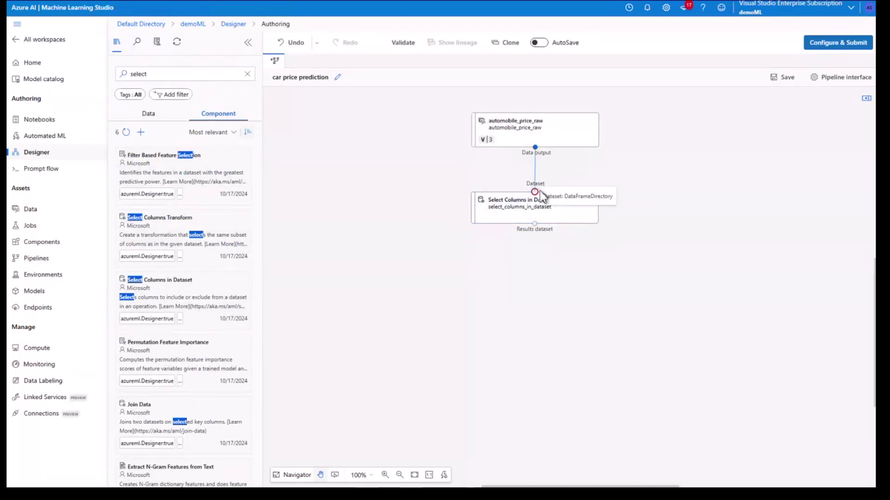
Edit the column selection of the Select Columns in Dataset node with a rule that includes all columns.
{"action": "left_click", "coordinate": [549, 222]}
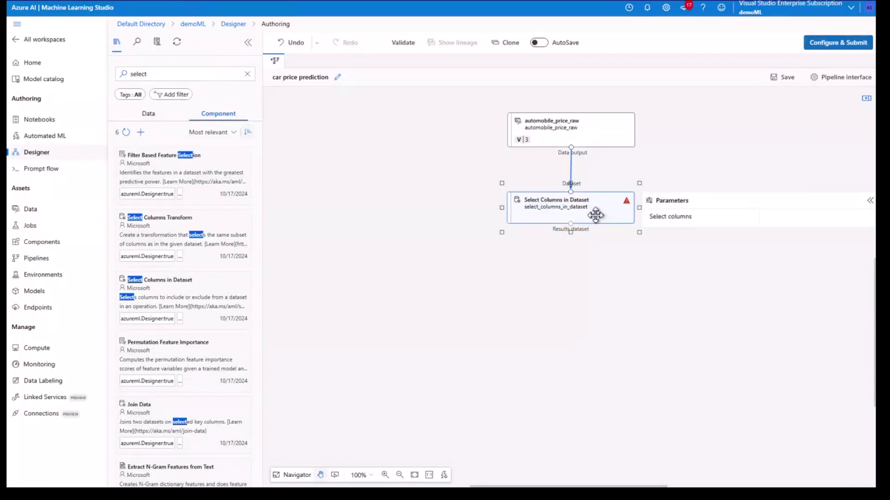
{"action": "double_click", "coordinate": [580, 218]}
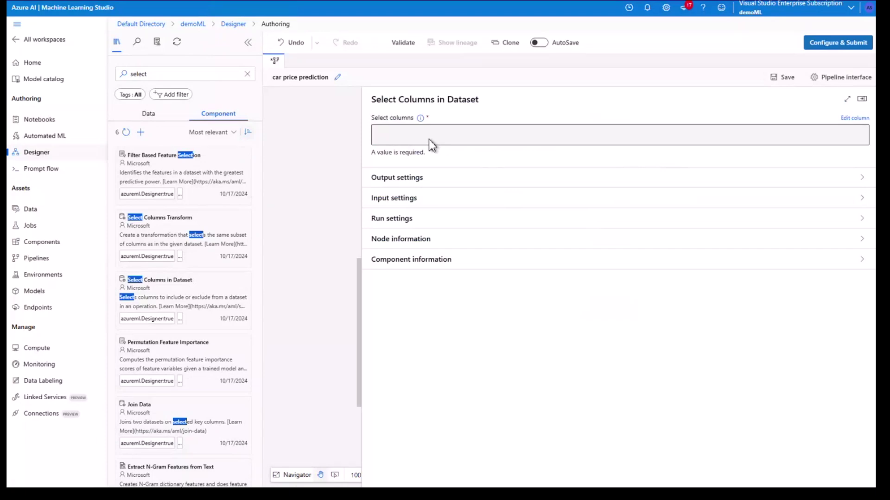
{"action": "left_click", "coordinate": [865, 120]}
{"action": "left_click", "coordinate": [412, 226]}
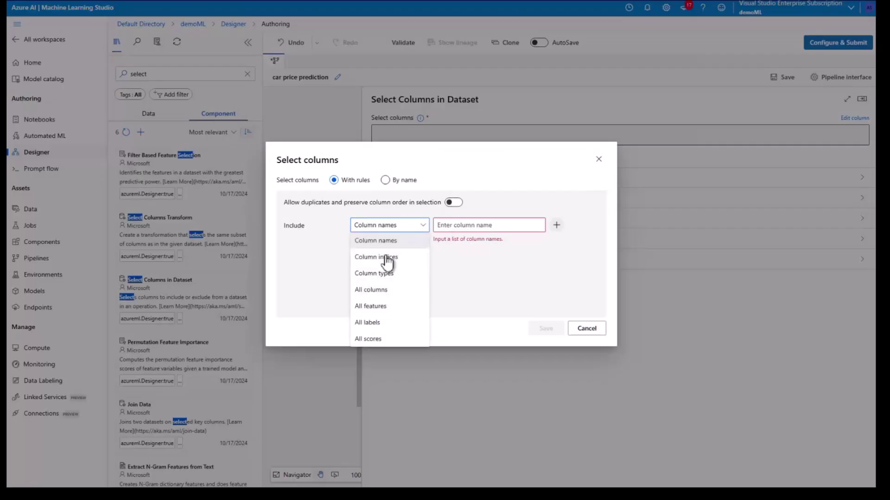
{"action": "left_click", "coordinate": [387, 291]}
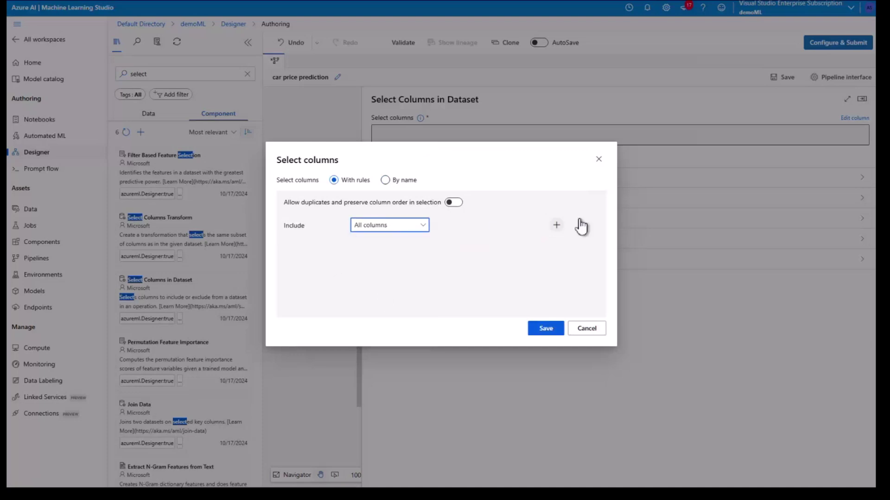
Add a rule excluding the column name normalized-losses, save the column selection, and close the node's settings.
{"action": "left_click", "coordinate": [556, 226]}
{"action": "left_click", "coordinate": [308, 245]}
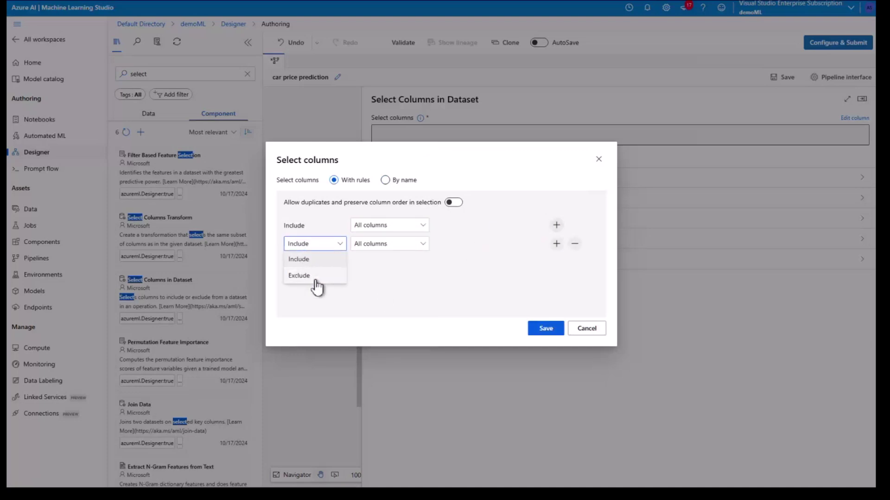
{"action": "left_click", "coordinate": [316, 278]}
{"action": "left_click", "coordinate": [407, 246]}
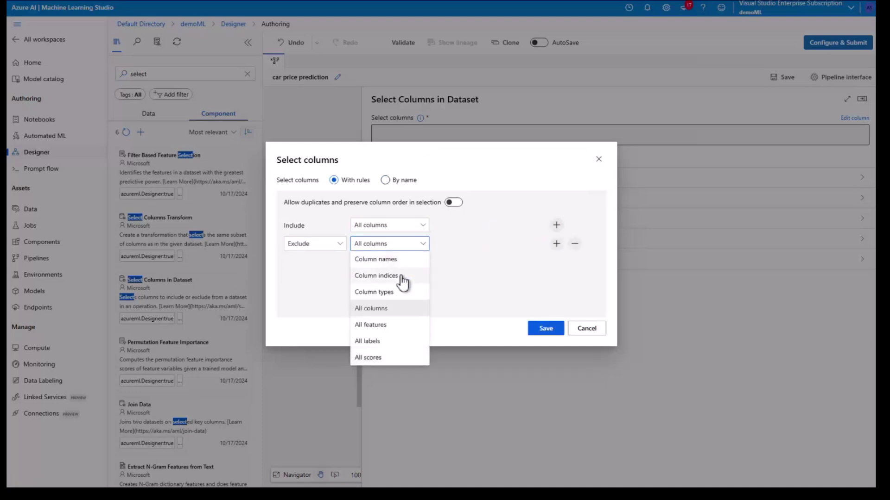
{"action": "left_click", "coordinate": [384, 259]}
{"action": "left_click", "coordinate": [485, 246]}
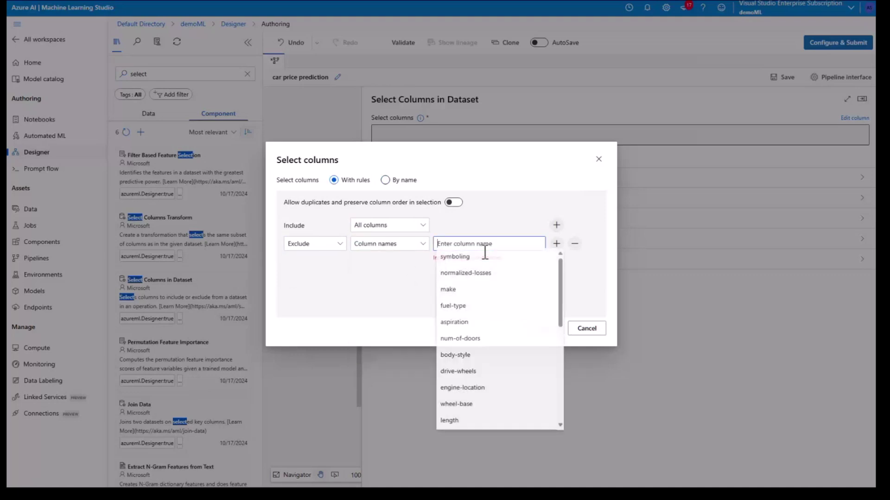
{"action": "left_click", "coordinate": [479, 274]}
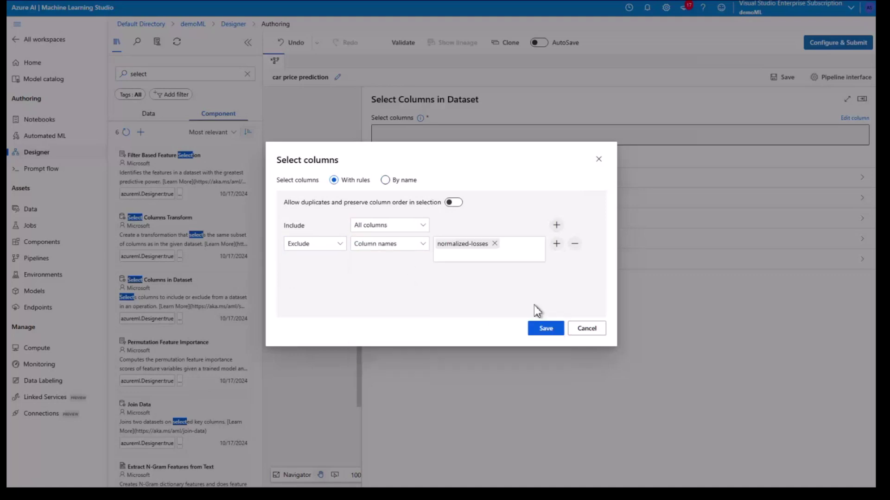
{"action": "left_click", "coordinate": [547, 331]}
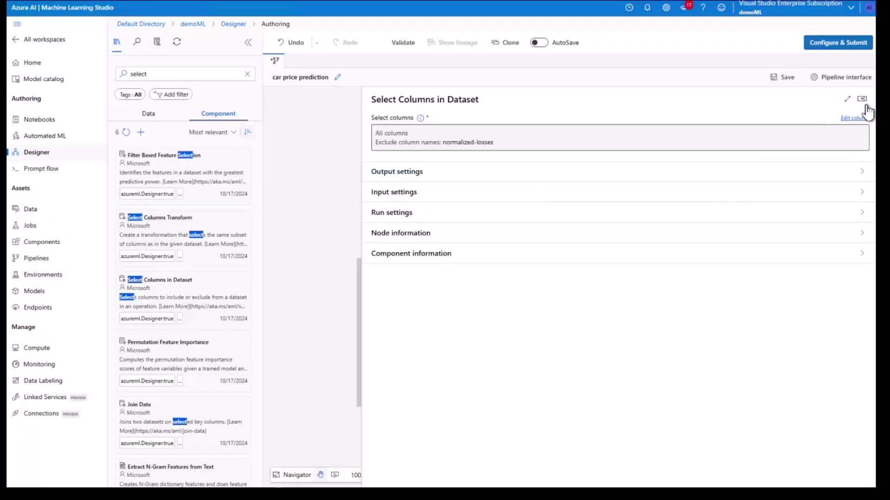
{"action": "left_click", "coordinate": [863, 100]}
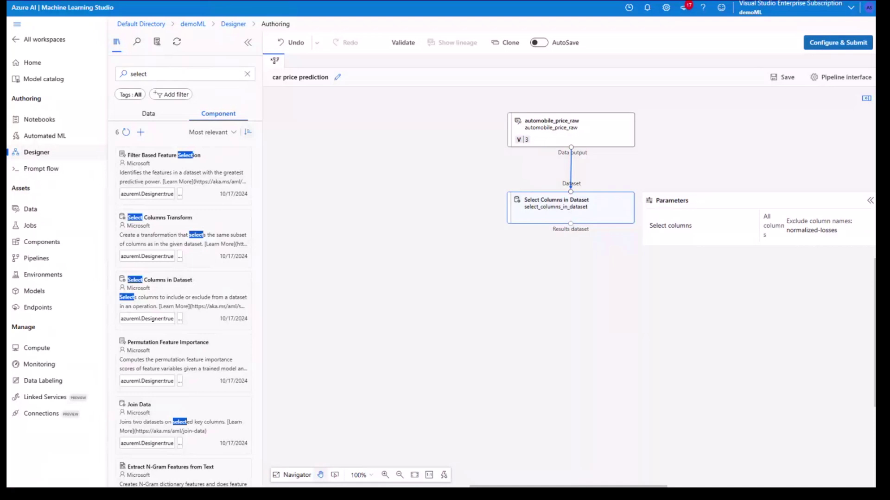
Give the Select Columns in Dataset node the comment "Describe what we are doing in the component" and close its settings.
{"action": "left_click", "coordinate": [578, 218]}
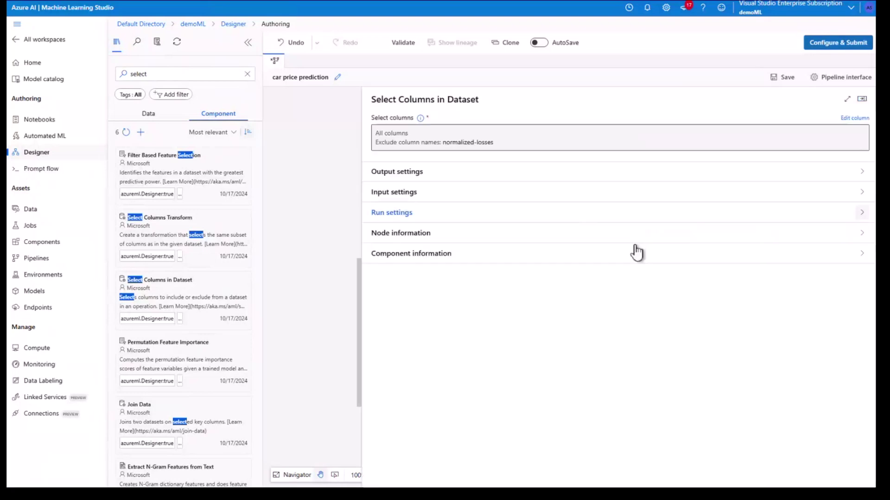
{"action": "left_click", "coordinate": [442, 258]}
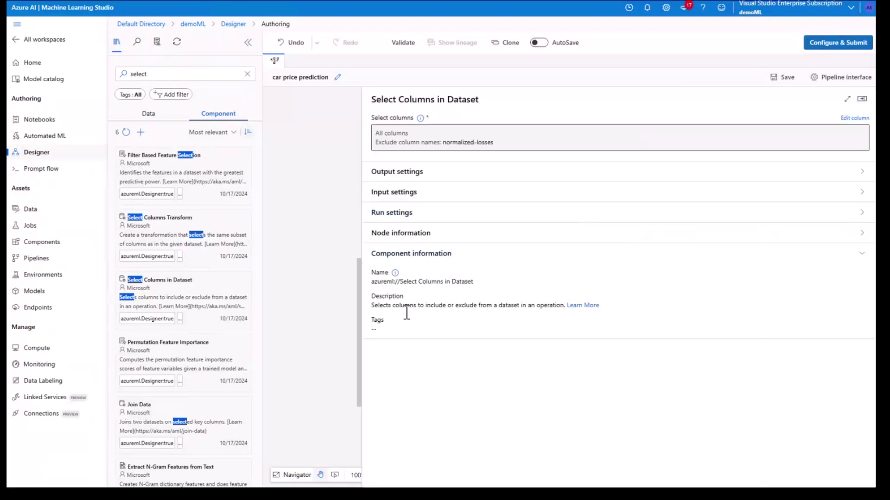
{"action": "left_click", "coordinate": [456, 235]}
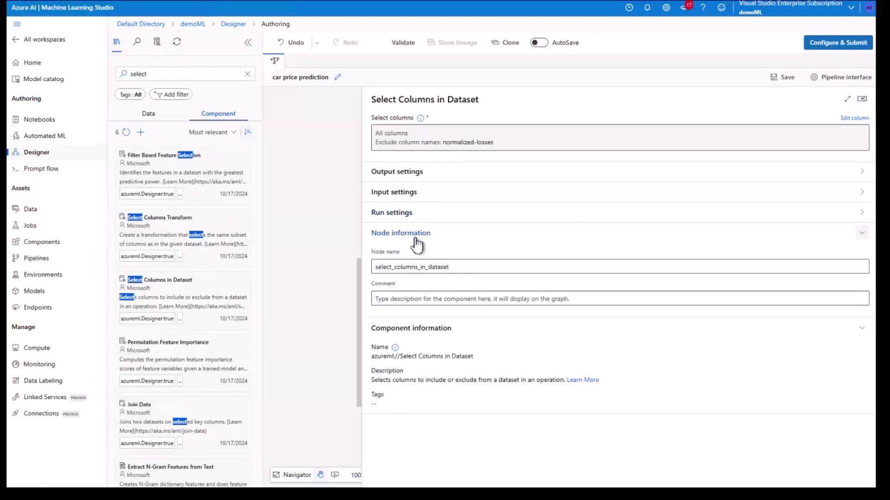
{"action": "left_click", "coordinate": [411, 301]}
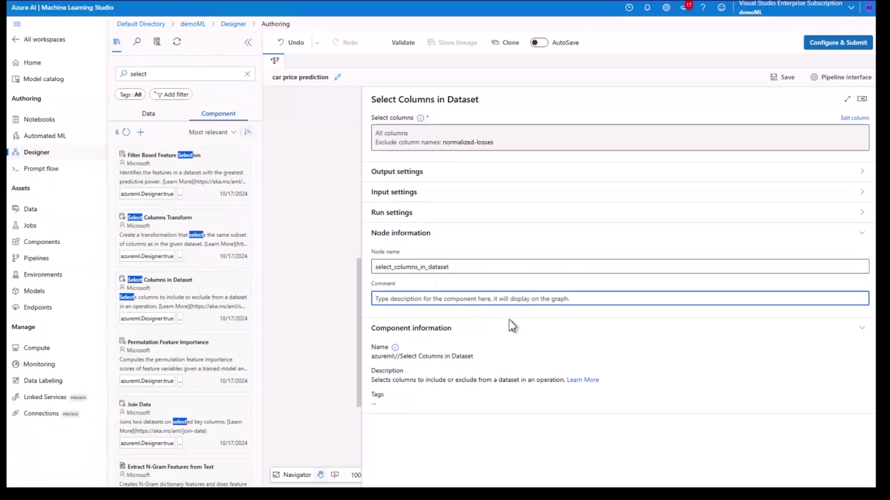
{"action": "type", "text": "Describe what we are"}
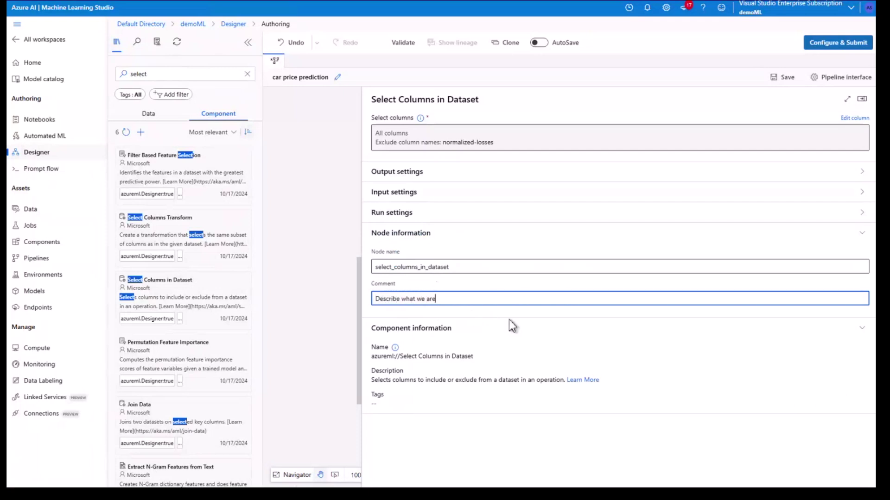
{"action": "type", "text": " doing in the component"}
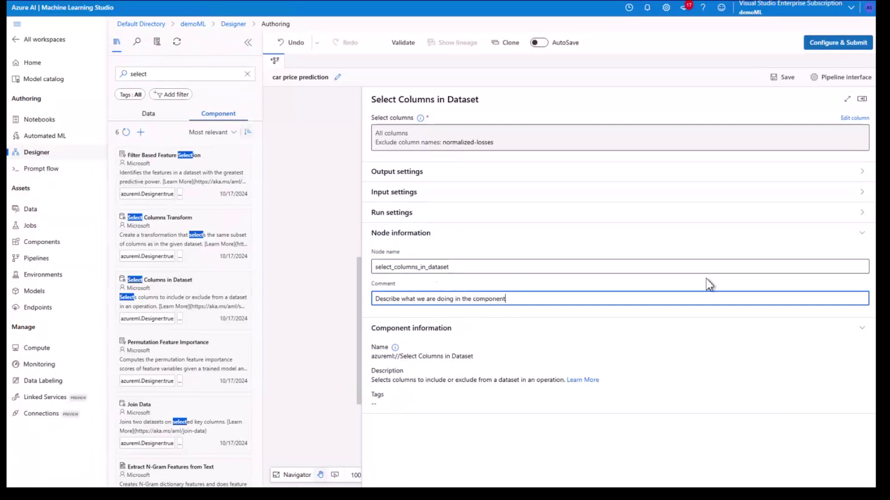
{"action": "left_click", "coordinate": [863, 100]}
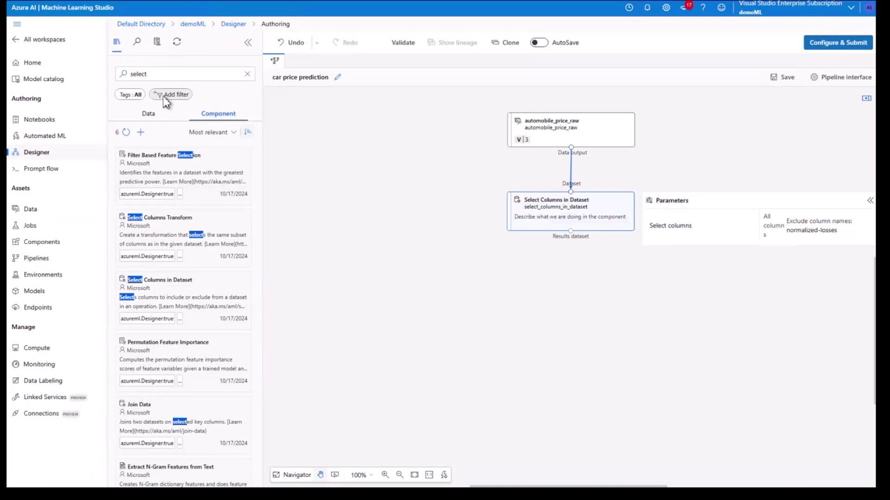
Find the Clean Missing Data component, place it below the Select Columns in Dataset node, and connect that node's results to its input.
{"action": "left_click", "coordinate": [236, 75]}
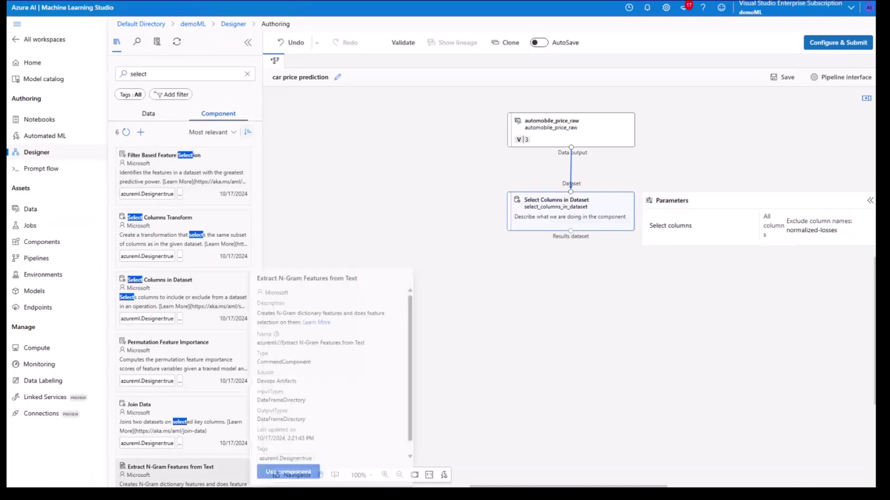
{"action": "left_click", "coordinate": [228, 83]}
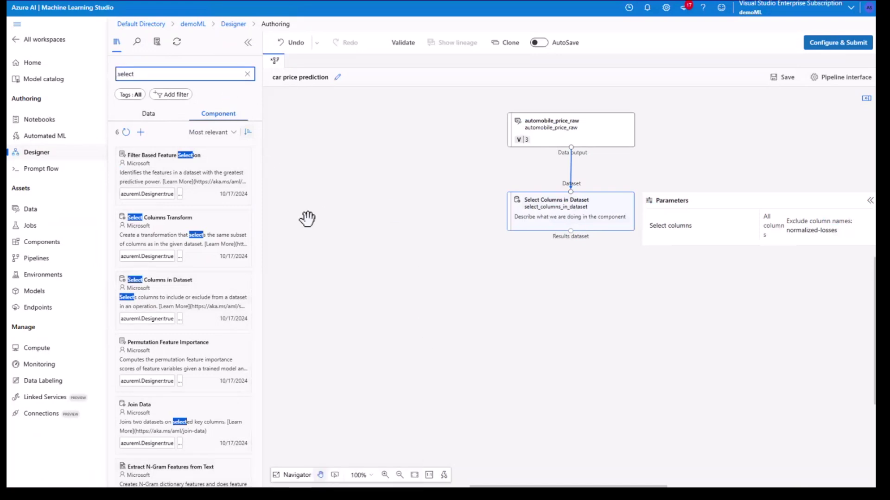
{"action": "key", "text": "ctrl+a"}
{"action": "key", "text": "BackSpace"}
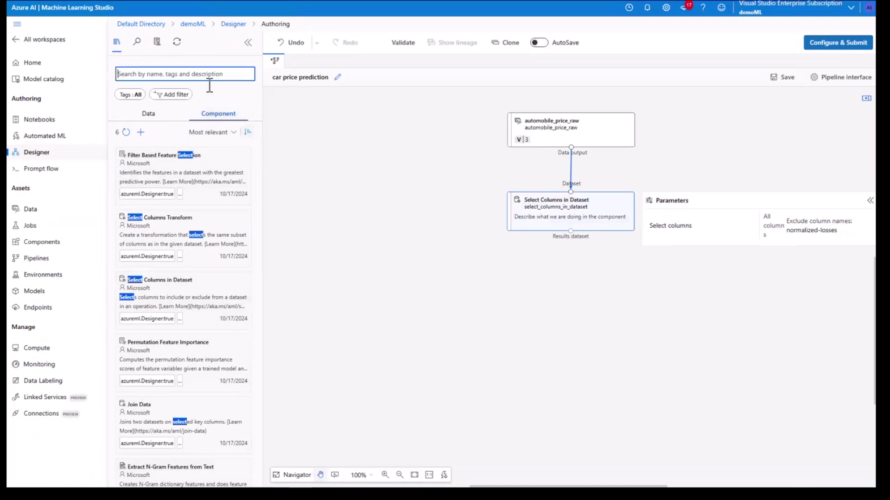
{"action": "type", "text": "clean"}
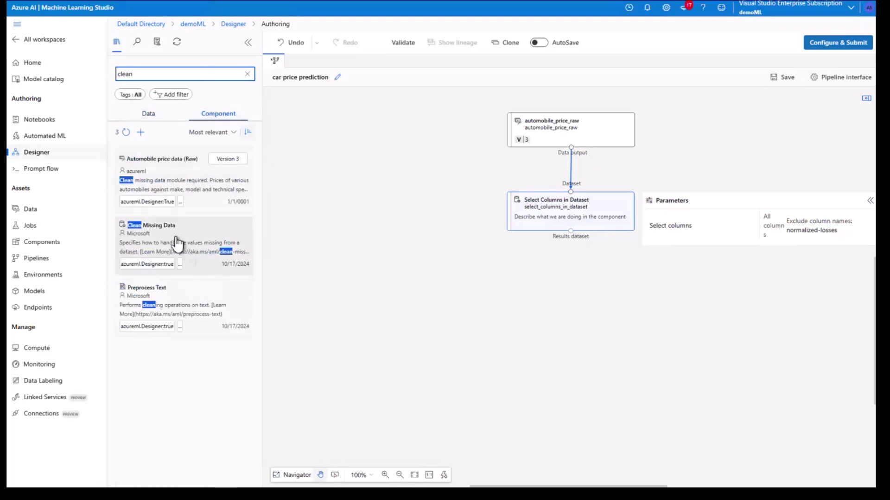
{"action": "left_click_drag", "start_coordinate": [180, 250], "coordinate": [554, 298]}
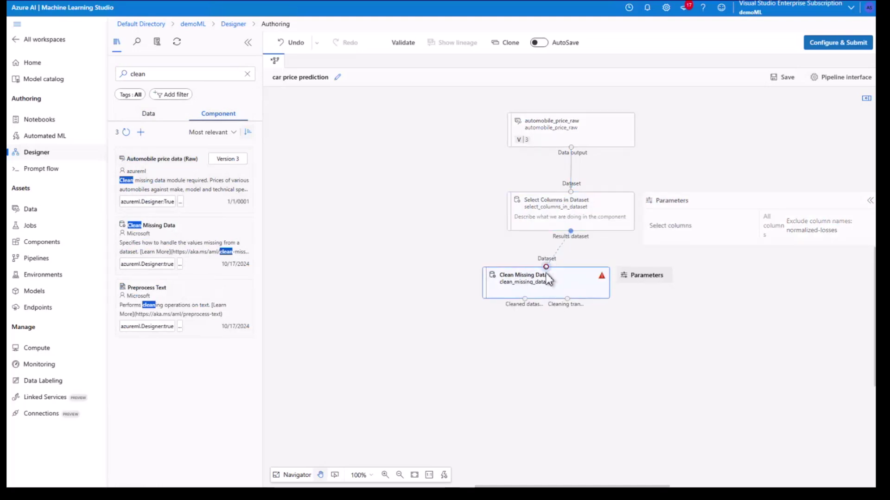
{"action": "left_click_drag", "start_coordinate": [571, 233], "coordinate": [547, 268]}
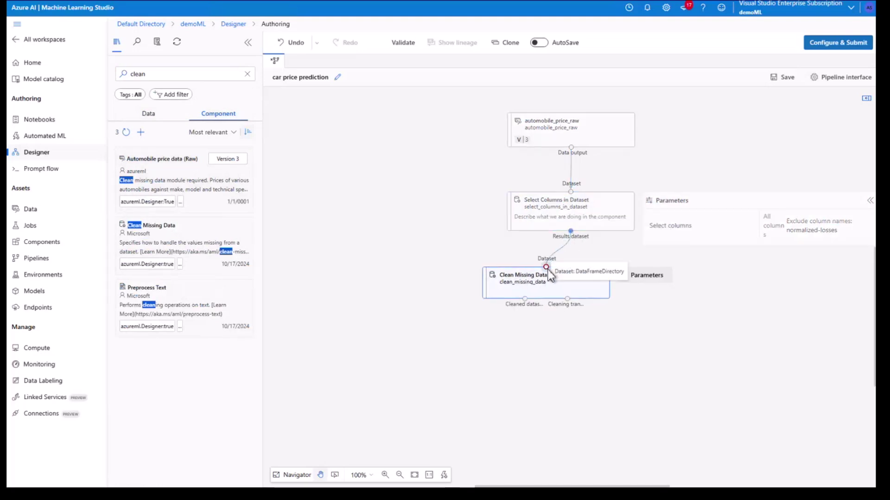
{"action": "left_click", "coordinate": [576, 302]}
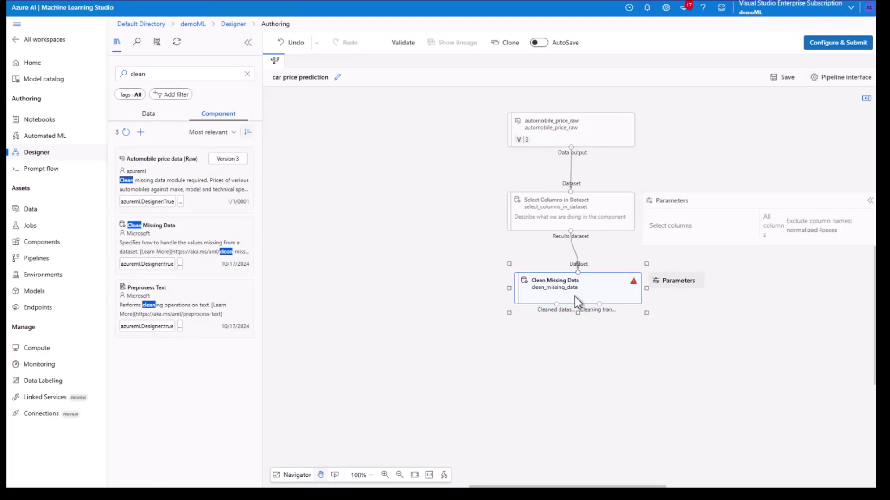
Add the comment "Remove the rows with missing data" to the Clean Missing Data node.
{"action": "left_click", "coordinate": [576, 302]}
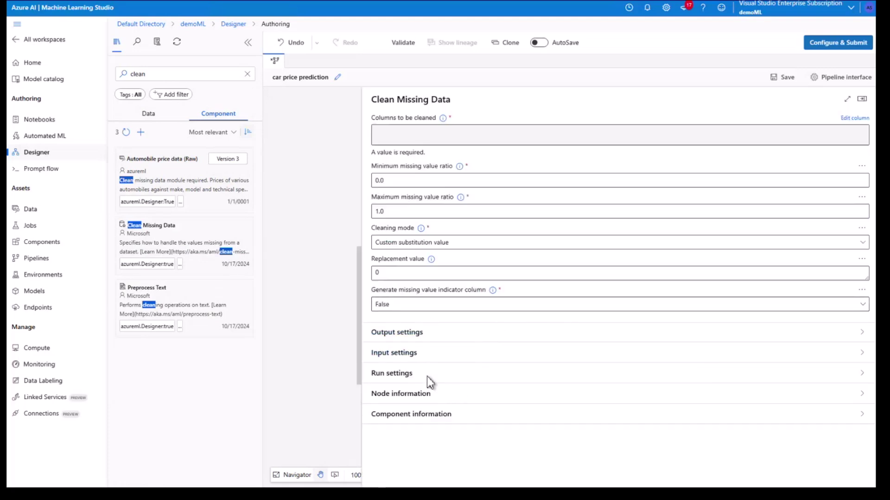
{"action": "left_click", "coordinate": [424, 395]}
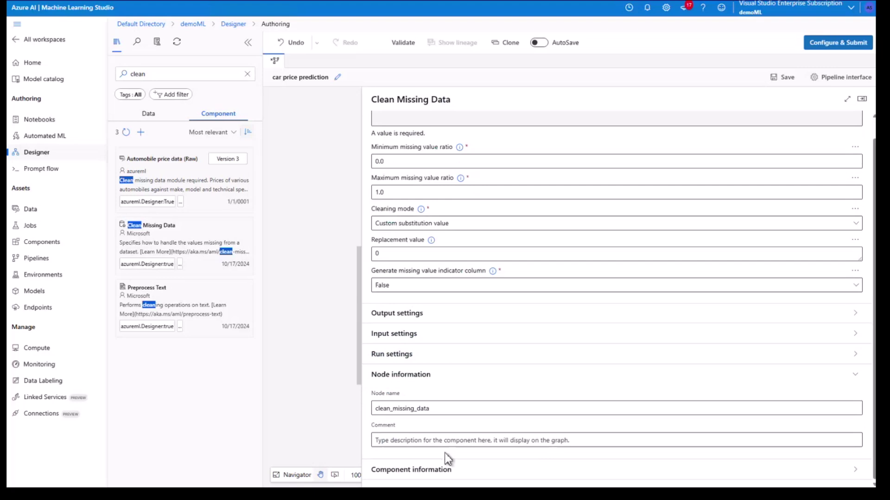
{"action": "left_click", "coordinate": [450, 442]}
{"action": "type", "text": "c"}
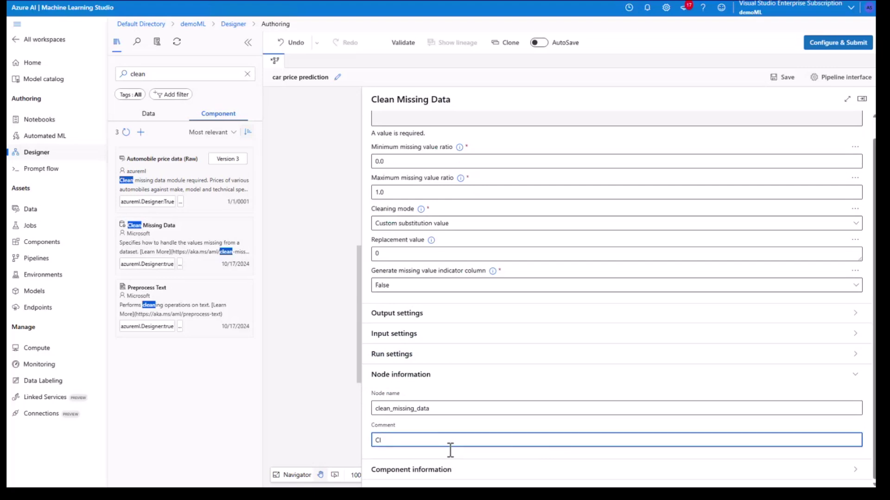
{"action": "key", "text": "BackSpace"}
{"action": "type", "text": "Re"}
{"action": "scroll", "coordinate": [469, 317], "scroll_direction": "up", "scroll_amount": 1}
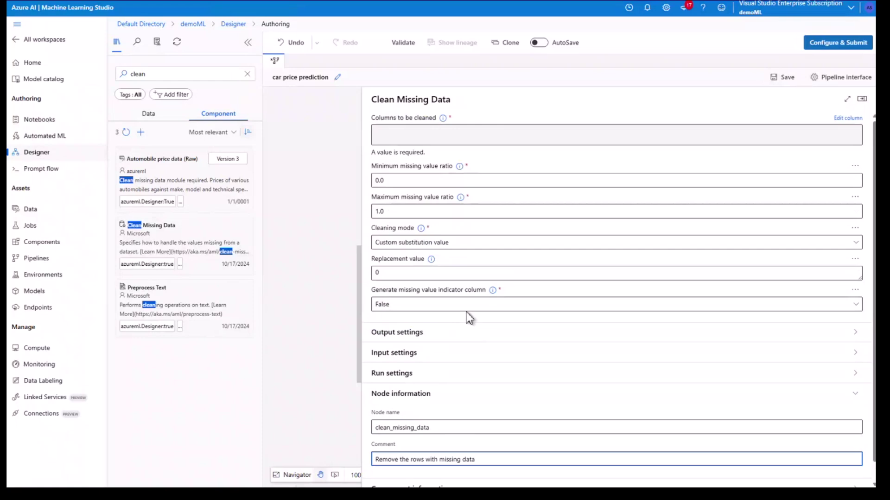
Set the Clean Missing Data node's cleaning mode to Remove entire row and close its settings.
{"action": "left_click", "coordinate": [413, 137]}
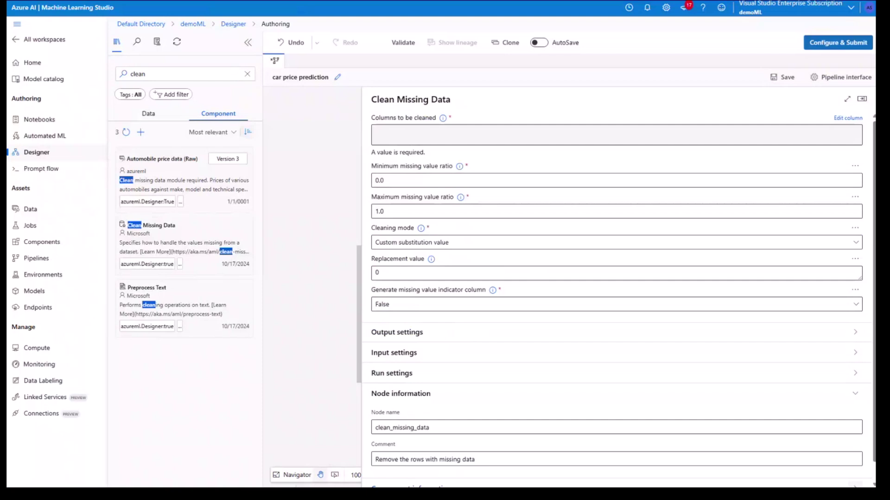
{"action": "left_click", "coordinate": [411, 245]}
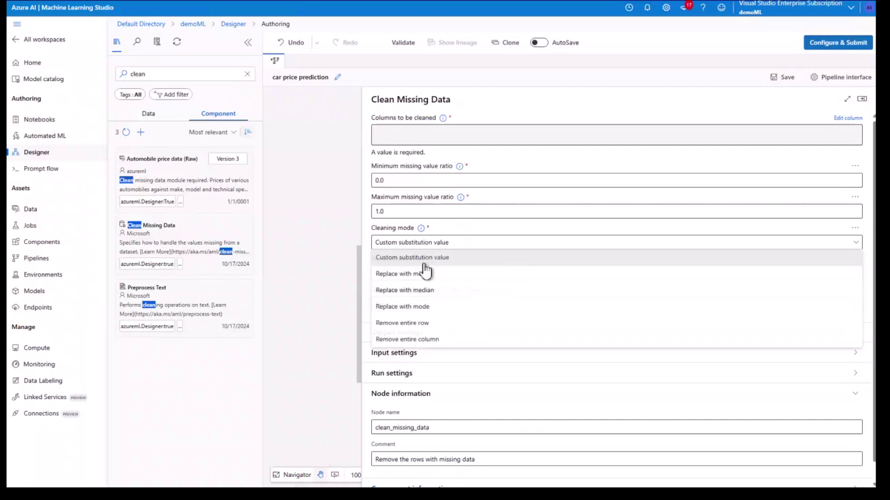
{"action": "left_click", "coordinate": [404, 330]}
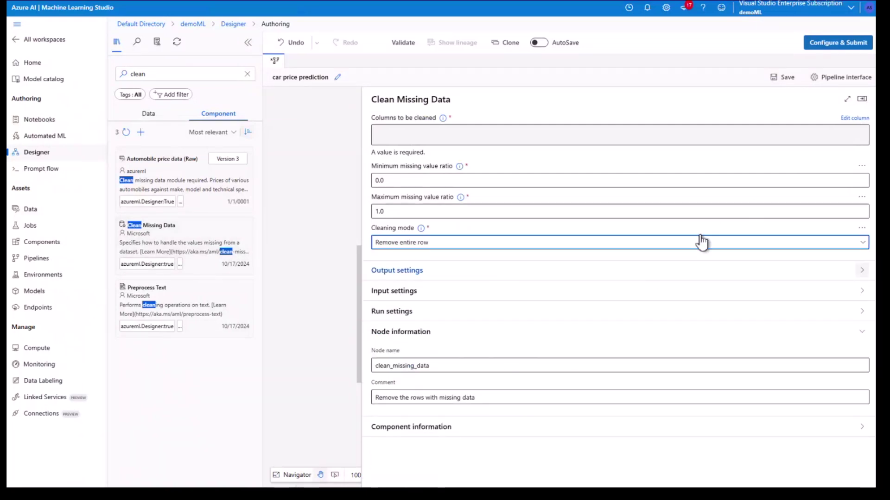
{"action": "left_click", "coordinate": [862, 99]}
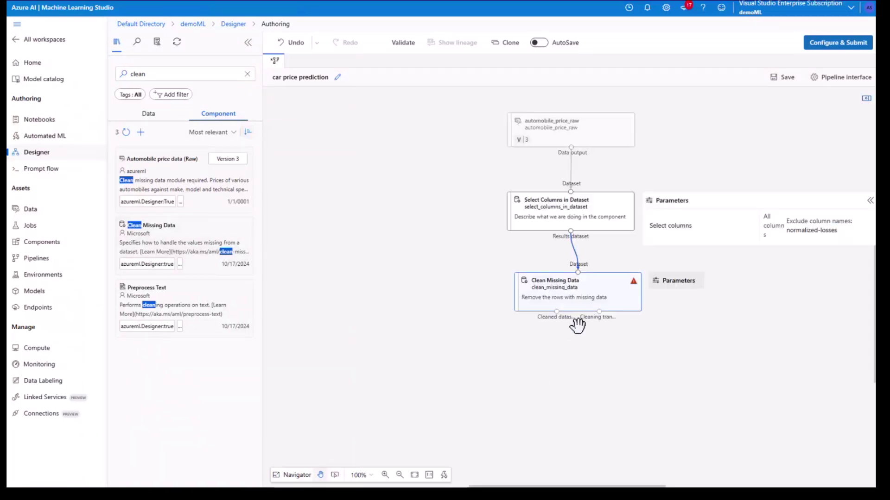
Find the Split Data component, place it below the Clean Missing Data node, and connect the cleaned dataset output to its input.
{"action": "left_click", "coordinate": [536, 379]}
{"action": "left_click", "coordinate": [248, 74]}
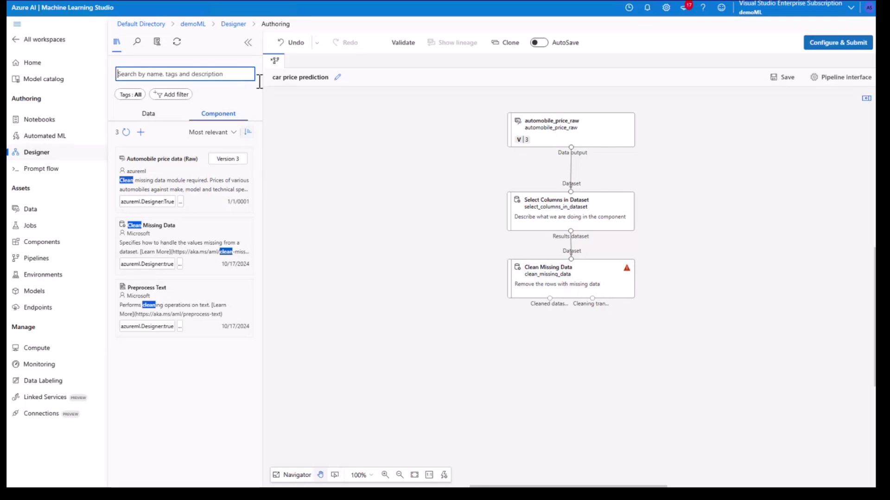
{"action": "type", "text": "split"}
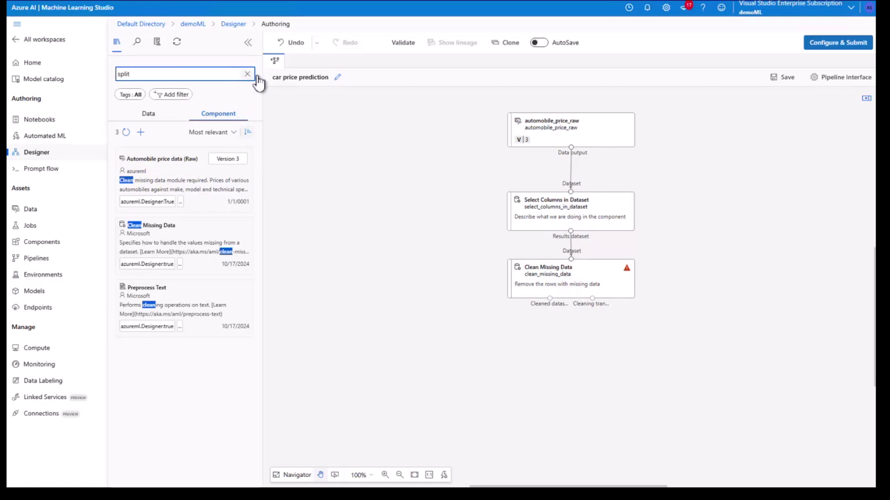
{"action": "left_click_drag", "start_coordinate": [185, 174], "coordinate": [550, 372]}
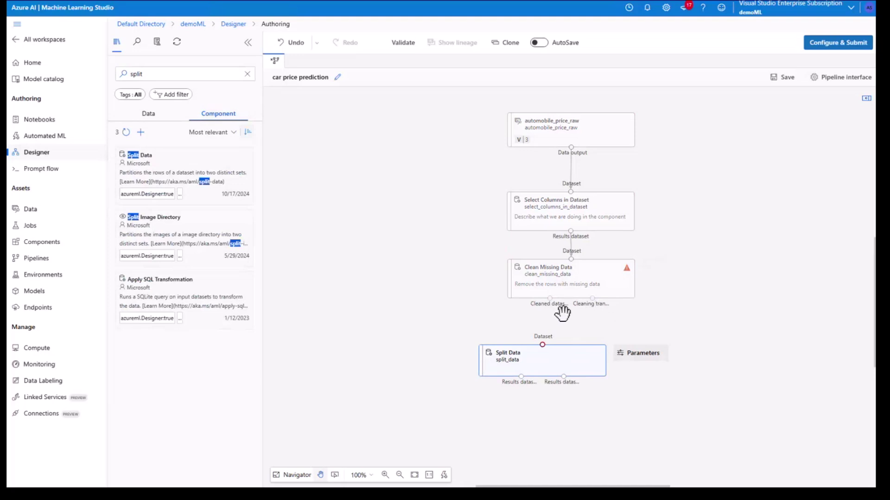
{"action": "left_click_drag", "start_coordinate": [562, 313], "coordinate": [542, 345]}
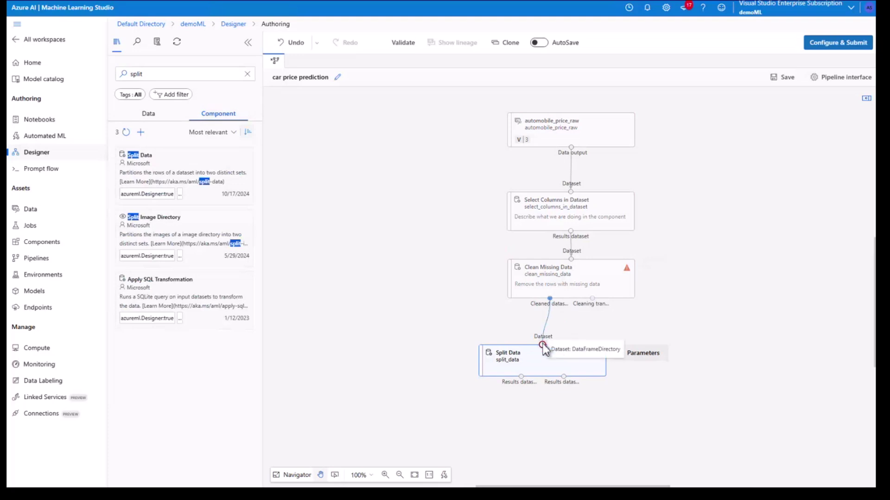
Set Split Data's fraction of rows in the first output dataset to 0.7, close its settings, and align the node under Clean Missing Data.
{"action": "left_click", "coordinate": [568, 370]}
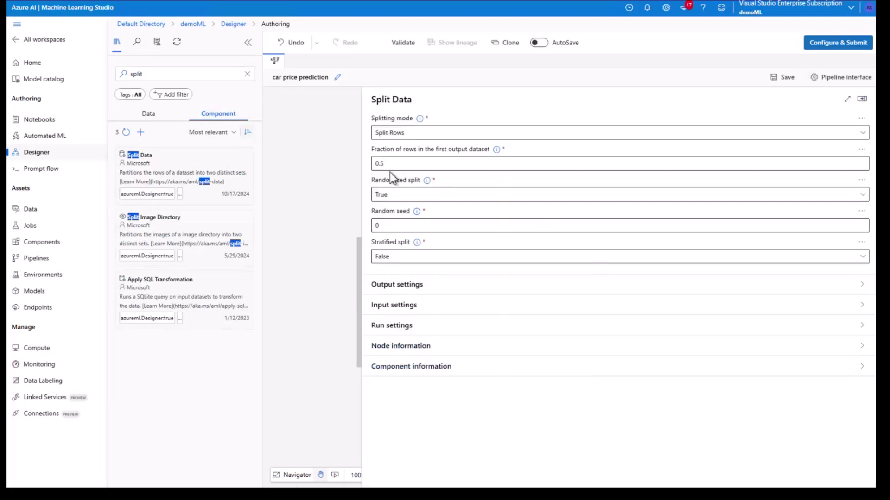
{"action": "left_click", "coordinate": [402, 165]}
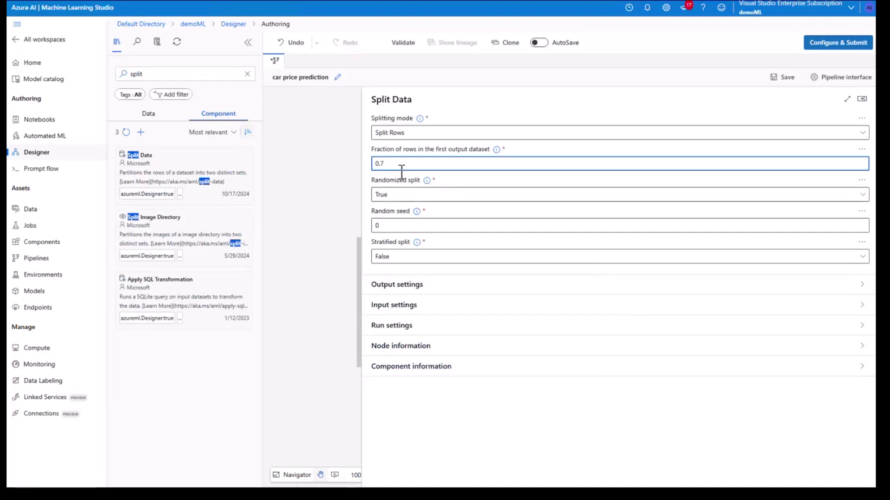
{"action": "left_click", "coordinate": [862, 98]}
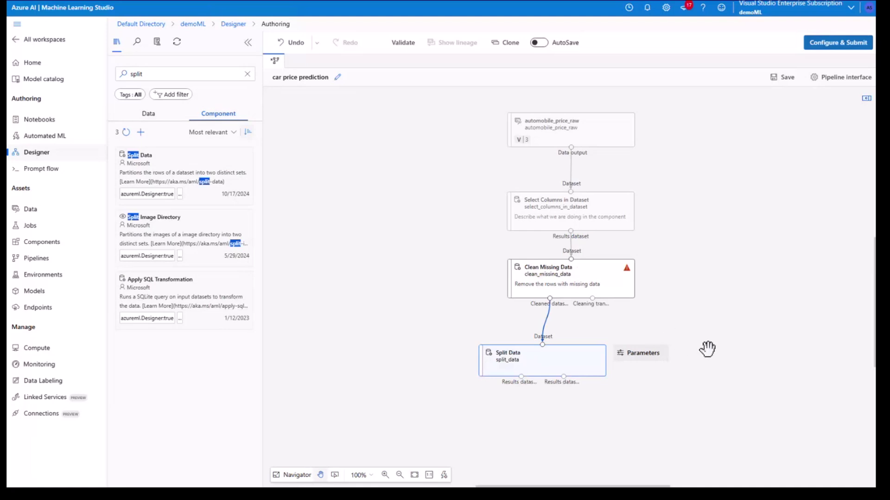
{"action": "left_click", "coordinate": [600, 391]}
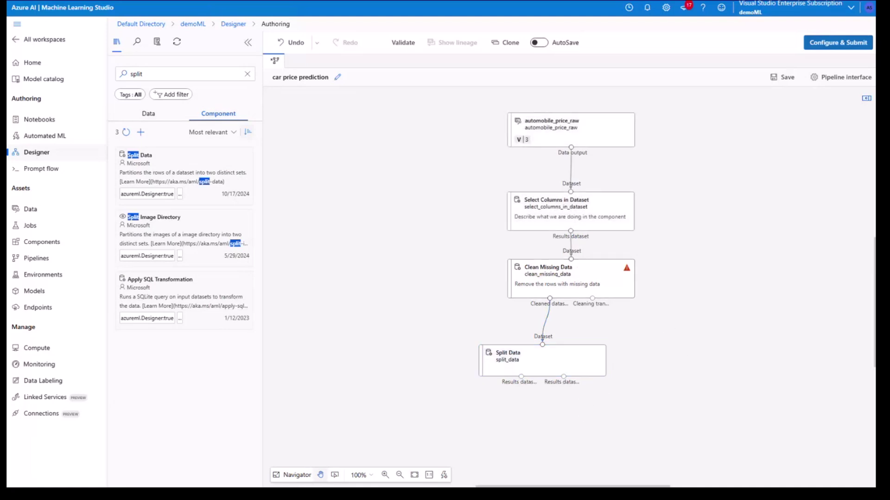
{"action": "mouse_move", "coordinate": [610, 371]}
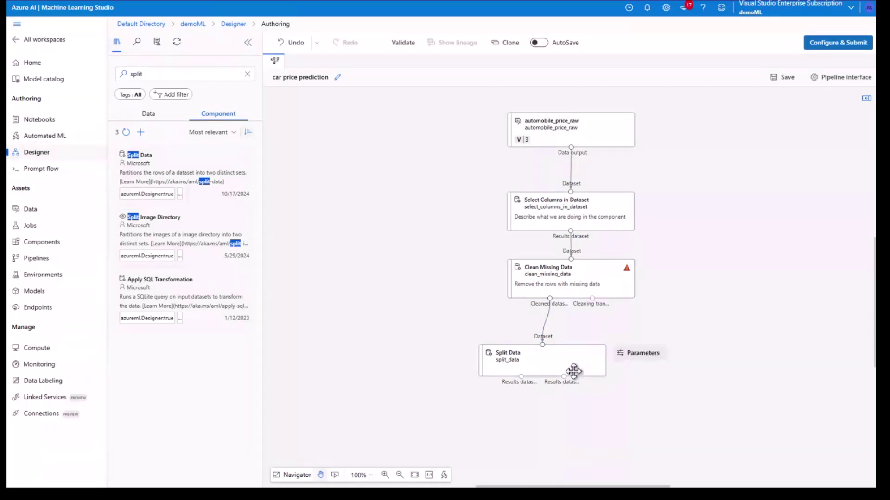
{"action": "left_click_drag", "start_coordinate": [607, 356], "coordinate": [602, 359]}
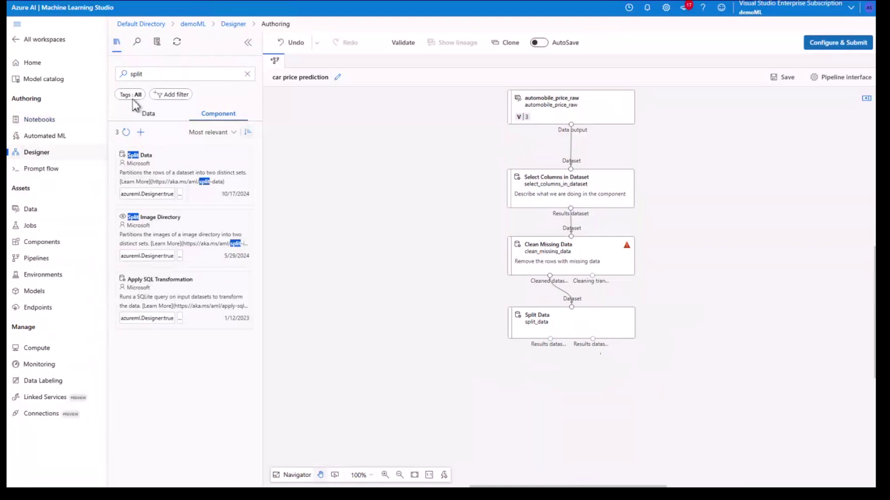
Find the Train Model component, place it below Split Data, and connect Split Data's first results dataset to its Dataset input.
{"action": "left_click", "coordinate": [258, 77]}
{"action": "left_click", "coordinate": [248, 73]}
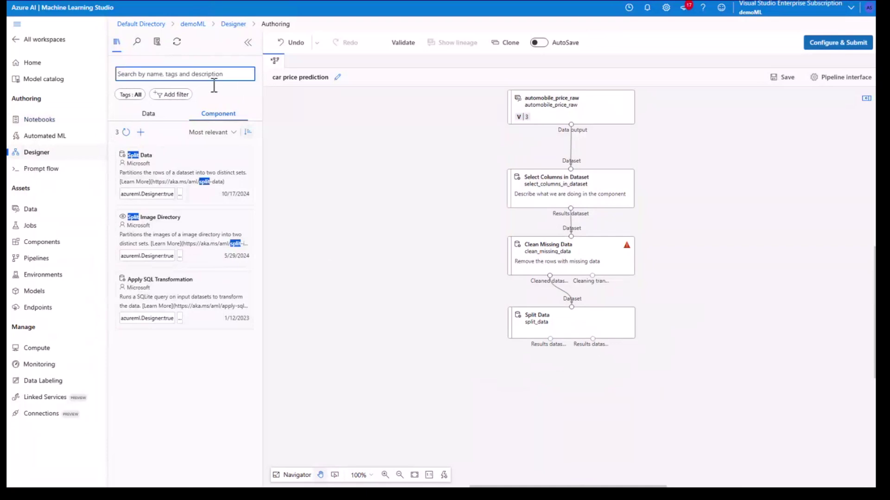
{"action": "type", "text": "train"}
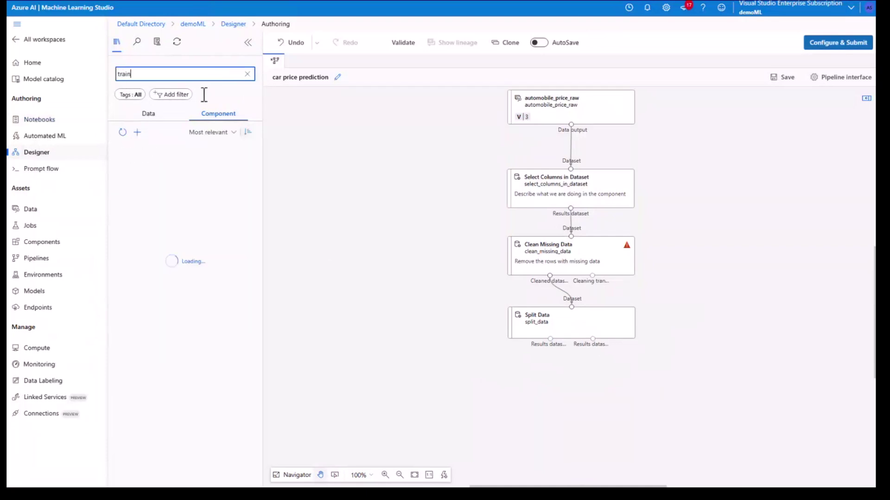
{"action": "left_click_drag", "start_coordinate": [175, 172], "coordinate": [513, 405]}
{"action": "left_click_drag", "start_coordinate": [550, 338], "coordinate": [524, 379]}
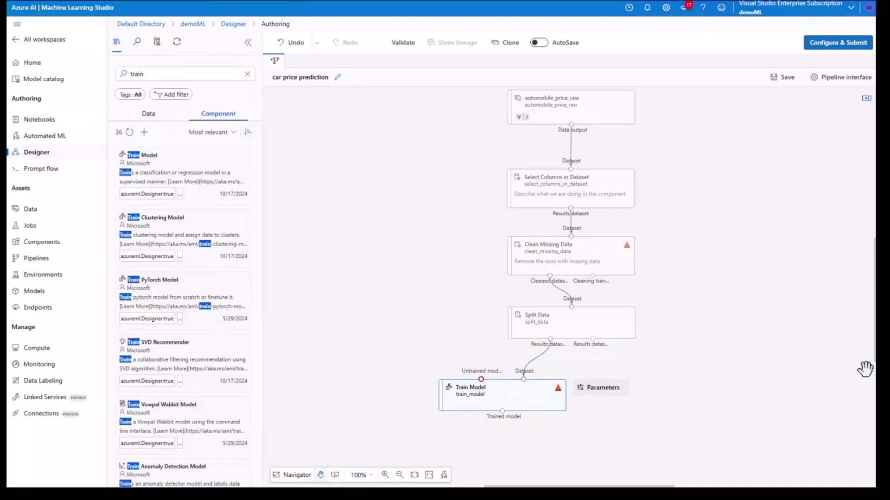
Set the Train Model node's label column to the column name "price" and save the selection.
{"action": "left_click", "coordinate": [539, 407]}
{"action": "double_click", "coordinate": [539, 408]}
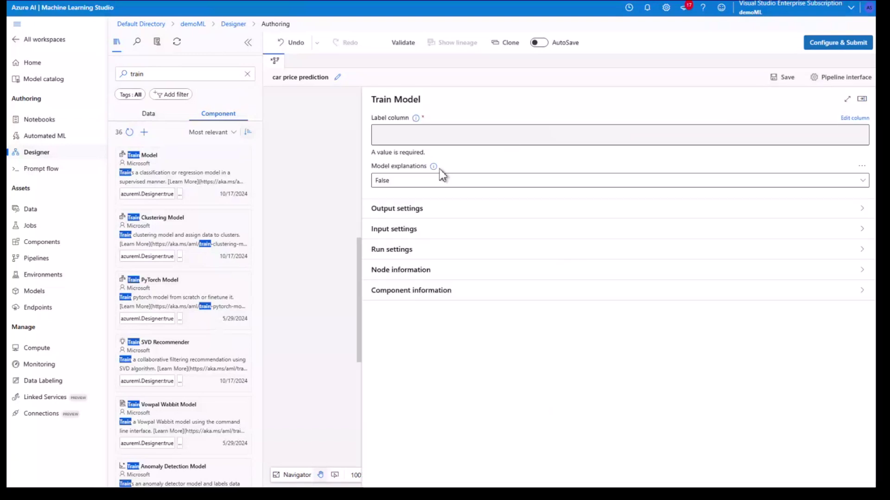
{"action": "left_click", "coordinate": [863, 122]}
{"action": "left_click", "coordinate": [379, 186]}
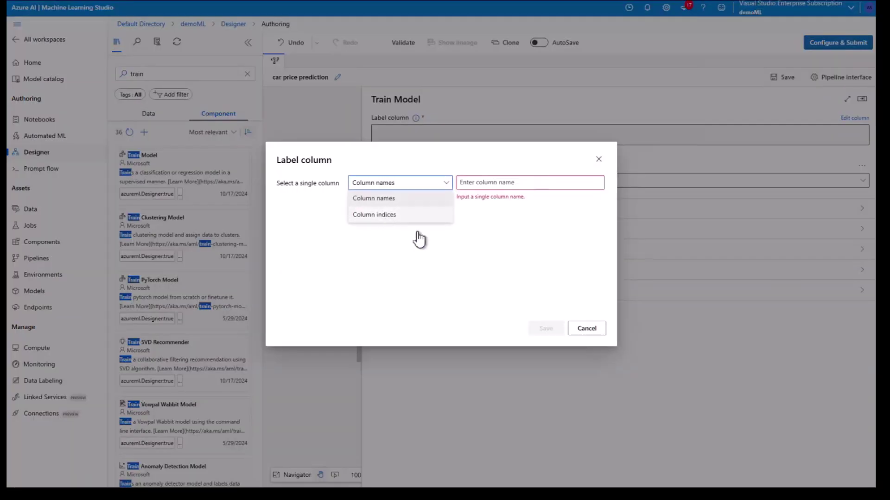
{"action": "left_click", "coordinate": [485, 205]}
{"action": "left_click", "coordinate": [513, 183]}
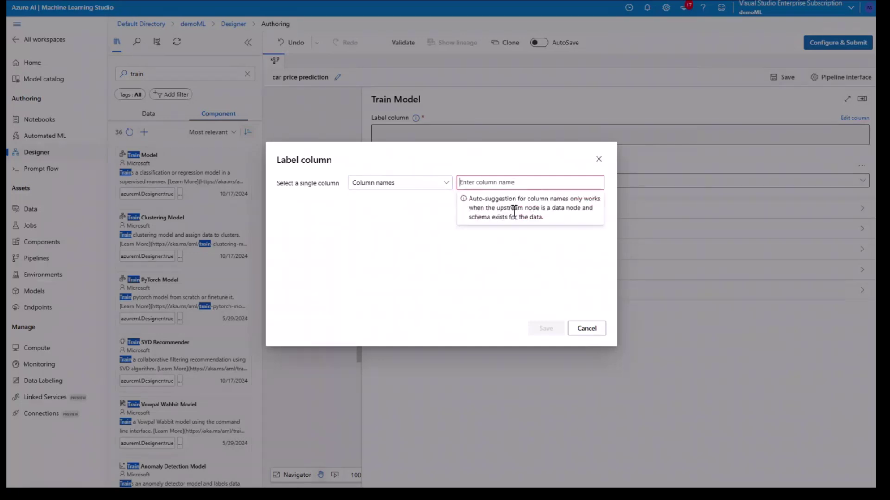
{"action": "left_click", "coordinate": [448, 278]}
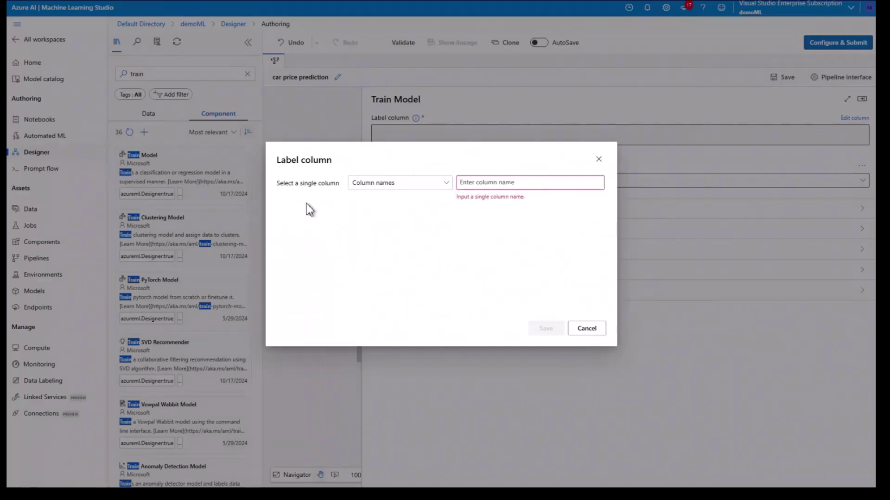
{"action": "left_click", "coordinate": [507, 185]}
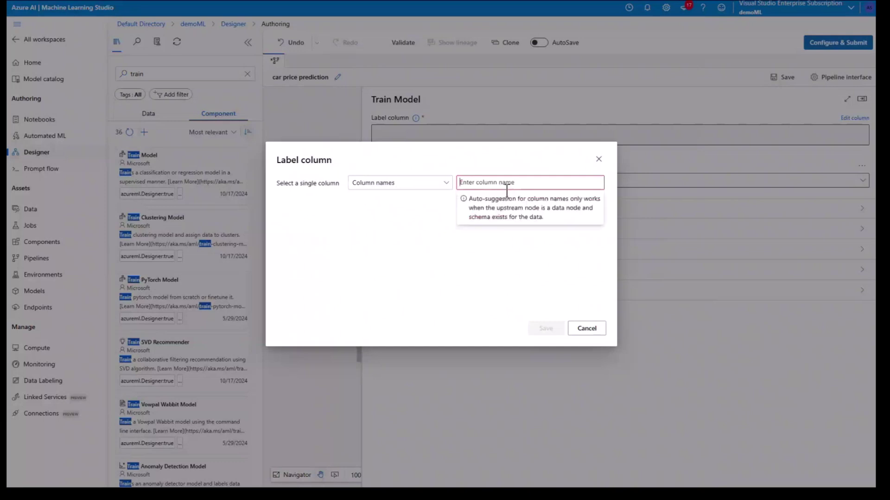
{"action": "type", "text": "p"}
{"action": "key", "text": "BackSpace"}
{"action": "type", "text": "price"}
{"action": "key", "text": "BackSpace"}
{"action": "key", "text": "BackSpace"}
{"action": "key", "text": "BackSpace"}
{"action": "type", "text": "ice"}
{"action": "key", "text": "Return"}
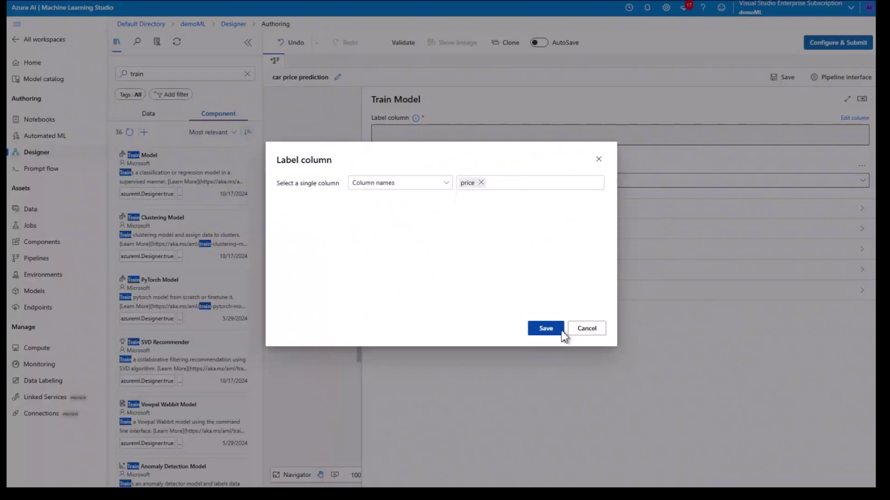
{"action": "left_click", "coordinate": [546, 328]}
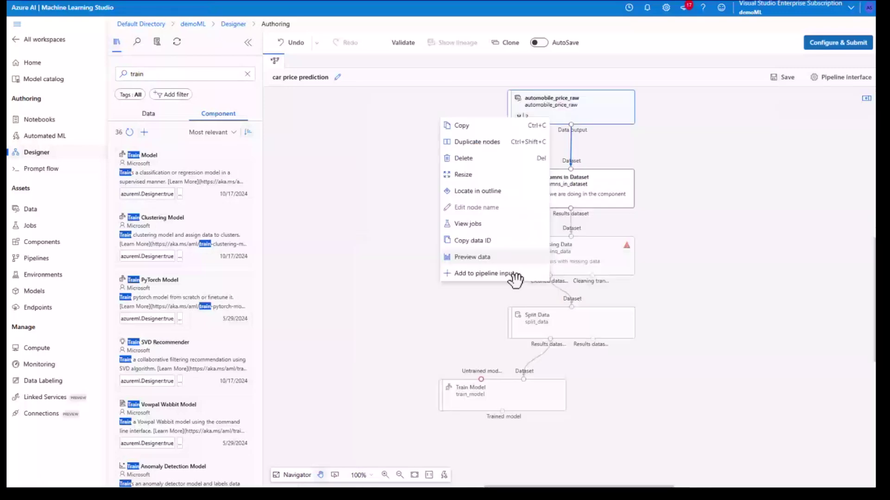
Preview the automobile_price_raw data, examine the price column's statistics, and dismiss the preview.
{"action": "left_click", "coordinate": [504, 263]}
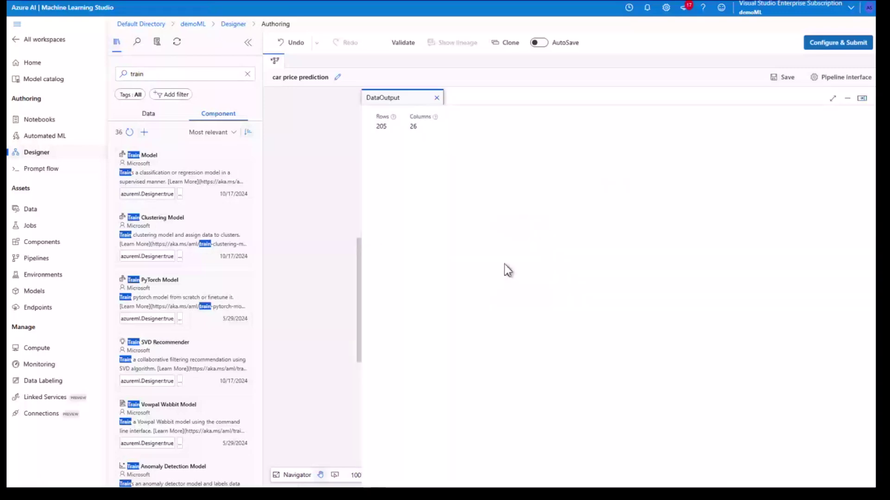
{"action": "scroll", "coordinate": [560, 310], "scroll_direction": "right", "scroll_amount": 10}
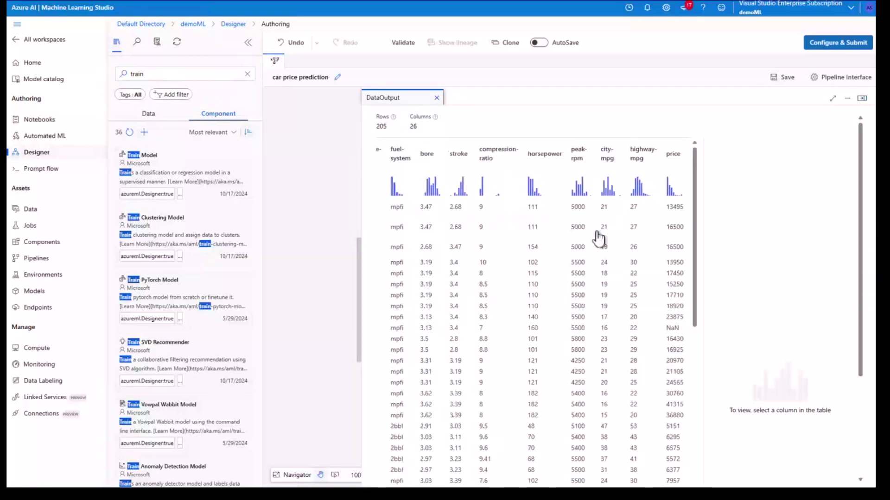
{"action": "left_click", "coordinate": [680, 162]}
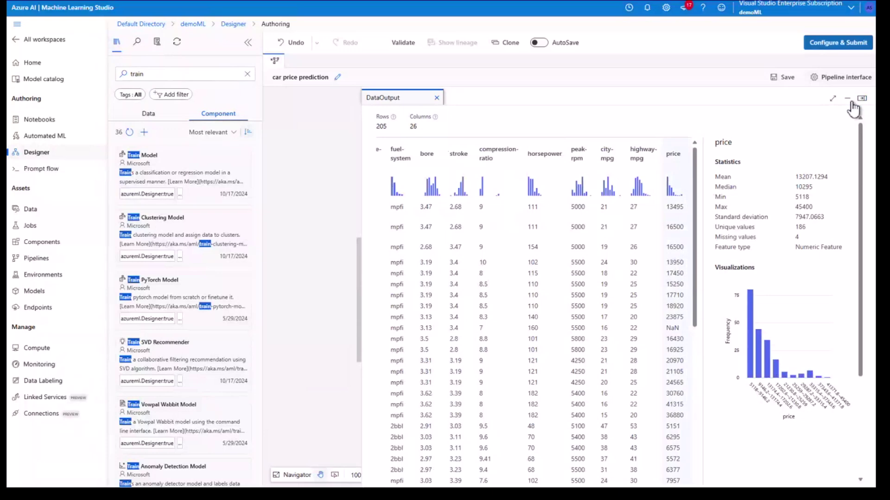
{"action": "left_click", "coordinate": [848, 99]}
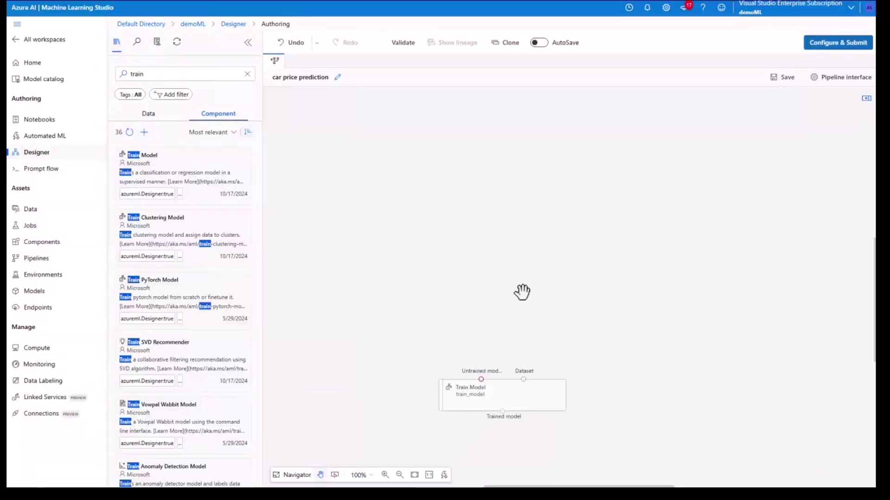
Find the Linear Regression component, place it beside Split Data, and connect its untrained model output to the Train Model node.
{"action": "left_click", "coordinate": [253, 75]}
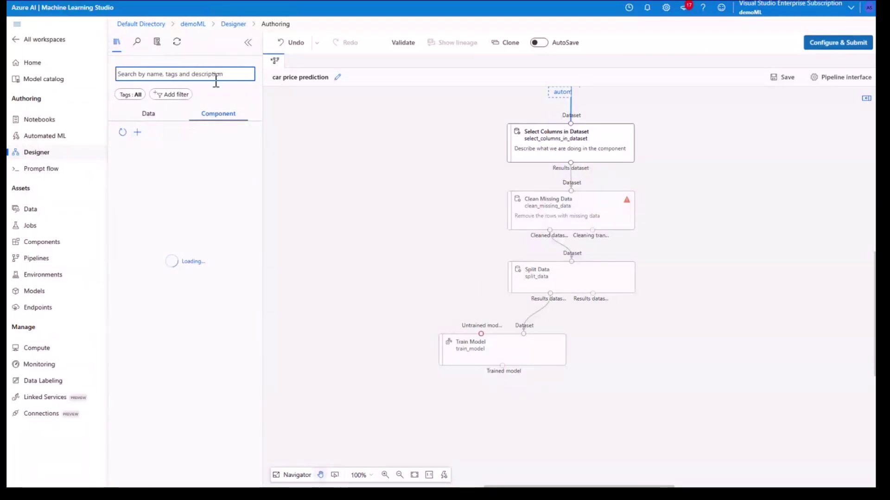
{"action": "type", "text": "lin"}
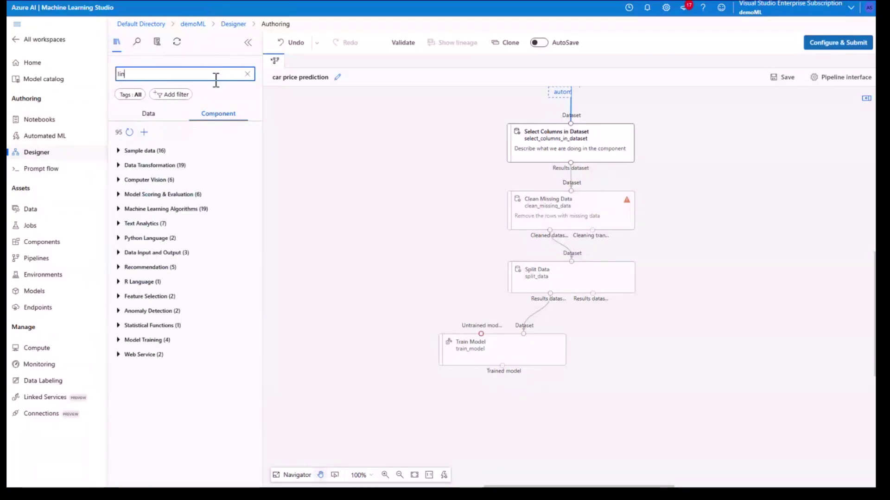
{"action": "type", "text": "ear reg"}
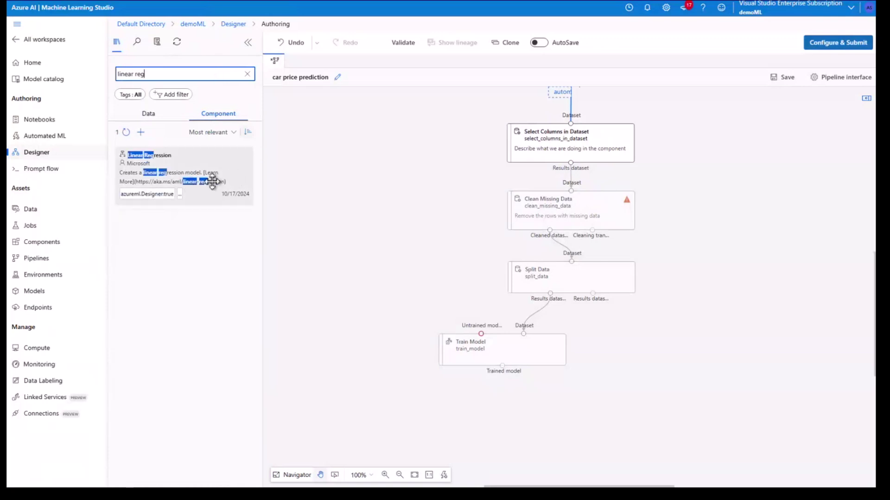
{"action": "left_click_drag", "start_coordinate": [212, 179], "coordinate": [488, 338]}
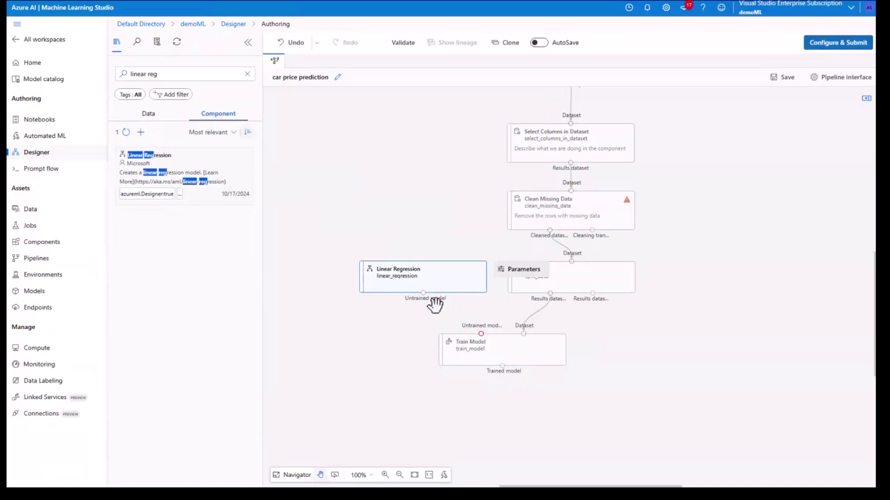
{"action": "left_click_drag", "start_coordinate": [423, 293], "coordinate": [485, 338]}
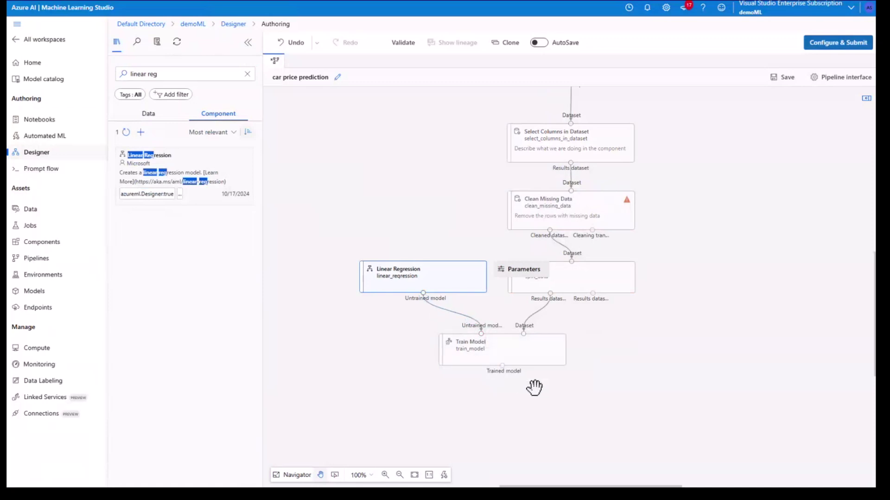
{"action": "left_click", "coordinate": [499, 419]}
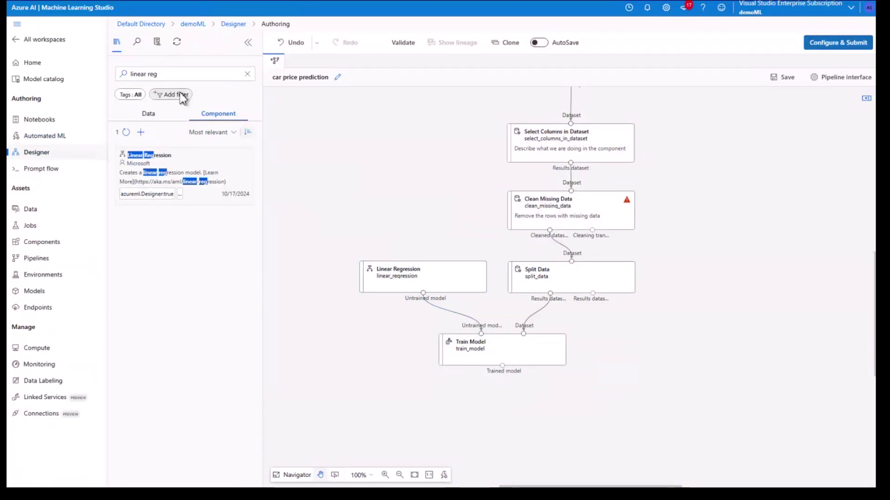
Add the Score Model component below Train Model, feeding it the trained model and Split Data's second results dataset.
{"action": "left_click", "coordinate": [217, 78]}
{"action": "left_click", "coordinate": [247, 74]}
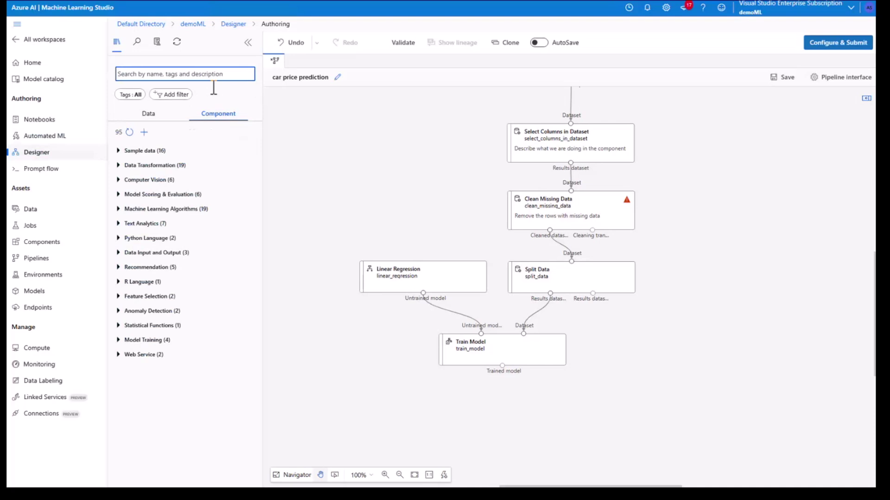
{"action": "type", "text": "score model"}
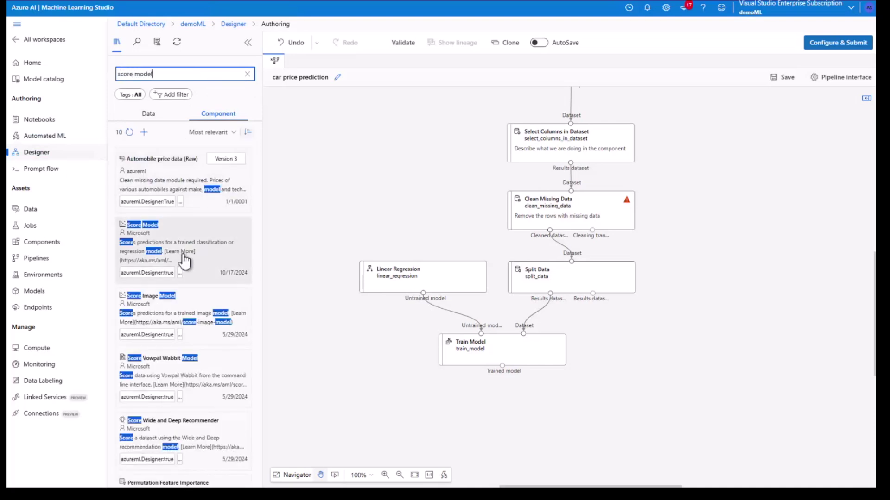
{"action": "left_click_drag", "start_coordinate": [197, 242], "coordinate": [533, 425]}
{"action": "left_click_drag", "start_coordinate": [502, 366], "coordinate": [529, 399]}
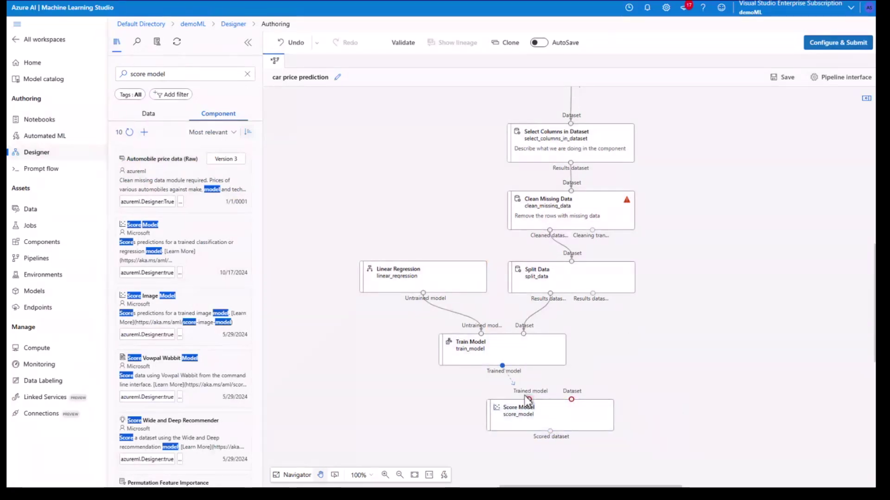
{"action": "left_click_drag", "start_coordinate": [592, 297], "coordinate": [571, 399]}
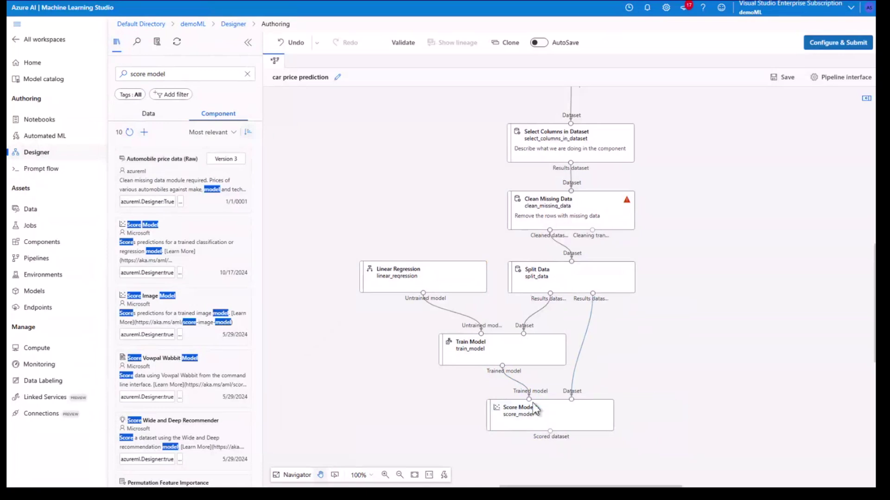
Find the Evaluate Model component, place it below Score Model, and connect Score Model's scored dataset to its first input.
{"action": "left_click", "coordinate": [248, 73]}
{"action": "type", "text": "eval"}
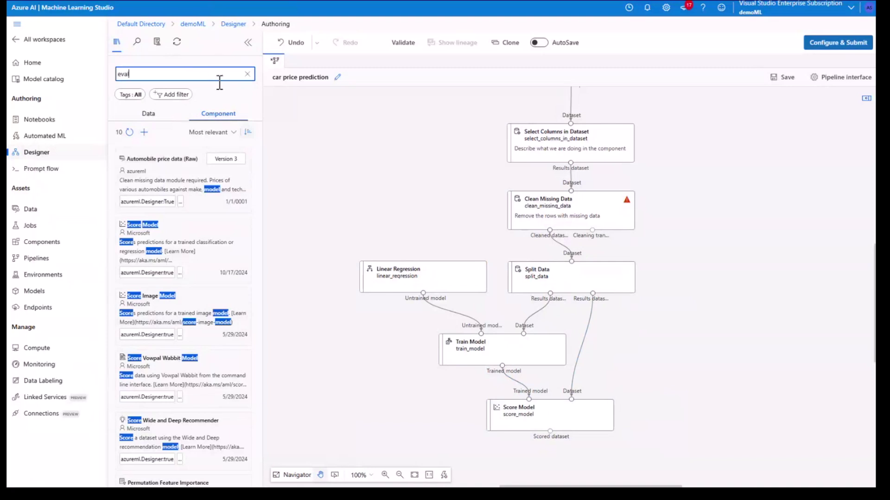
{"action": "type", "text": "uate"}
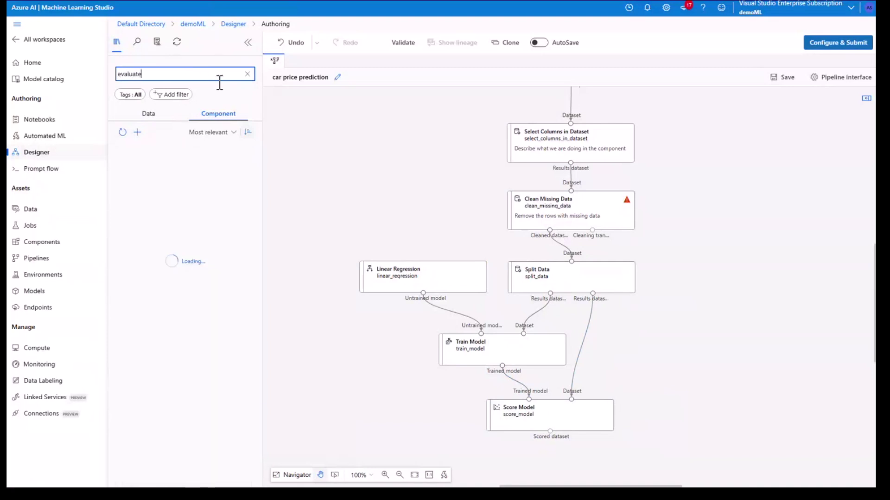
{"action": "left_click_drag", "start_coordinate": [195, 239], "coordinate": [598, 469]}
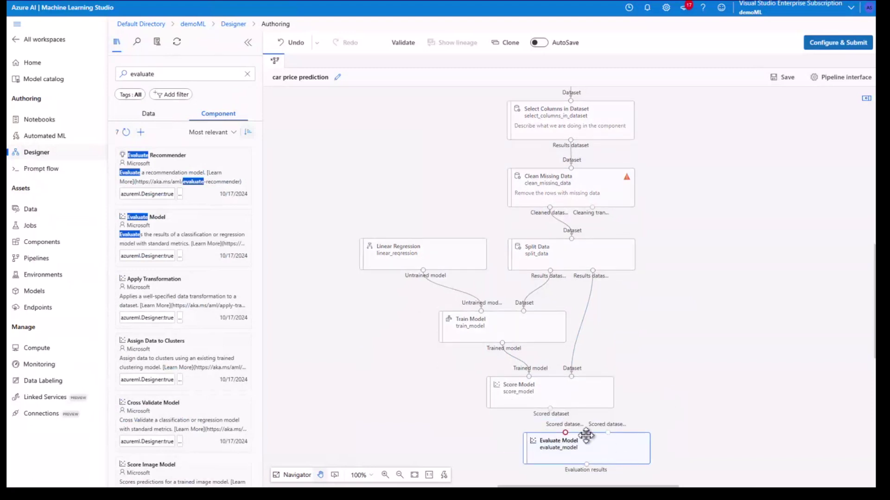
{"action": "left_click_drag", "start_coordinate": [550, 409], "coordinate": [566, 435]}
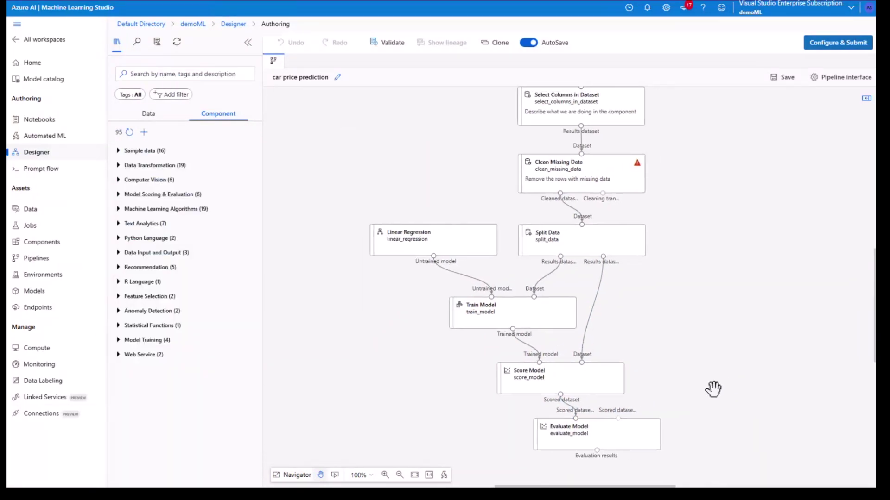
{"action": "scroll", "coordinate": [712, 391], "scroll_direction": "up", "scroll_amount": 2}
{"action": "scroll", "coordinate": [711, 390], "scroll_direction": "down", "scroll_amount": 4}
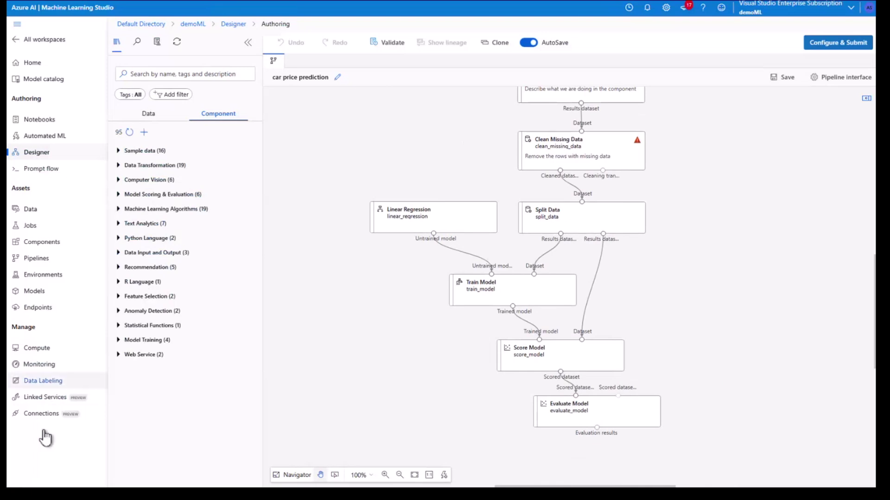
Begin a new CPU compute instance named computeDemo with the Standard_DS11_v2 virtual machine size.
{"action": "left_click", "coordinate": [48, 348]}
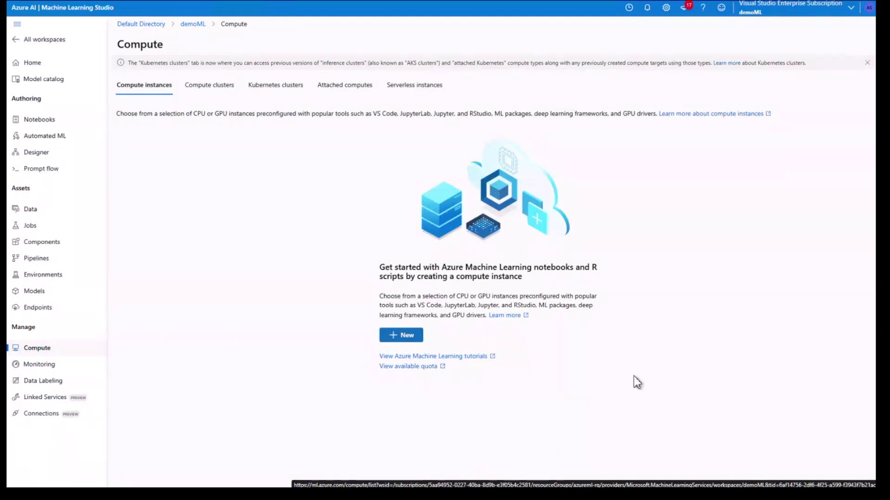
{"action": "left_click", "coordinate": [407, 338]}
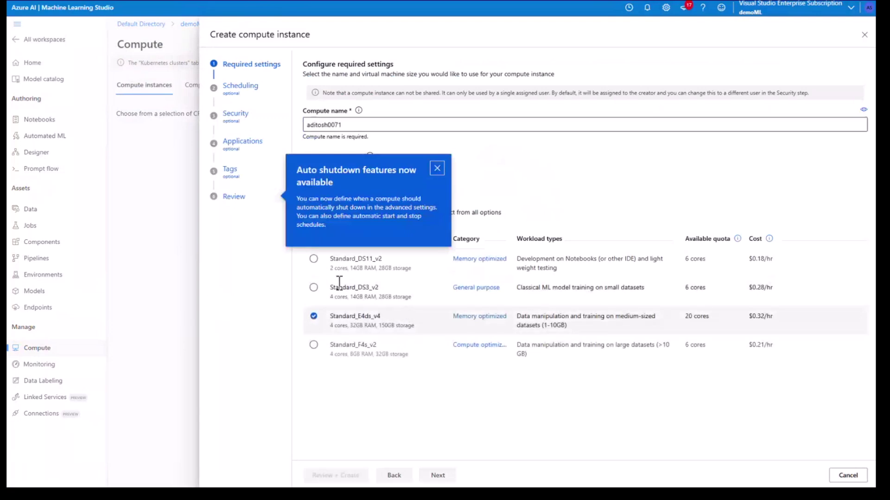
{"action": "left_click", "coordinate": [441, 171]}
{"action": "double_click", "coordinate": [349, 130]}
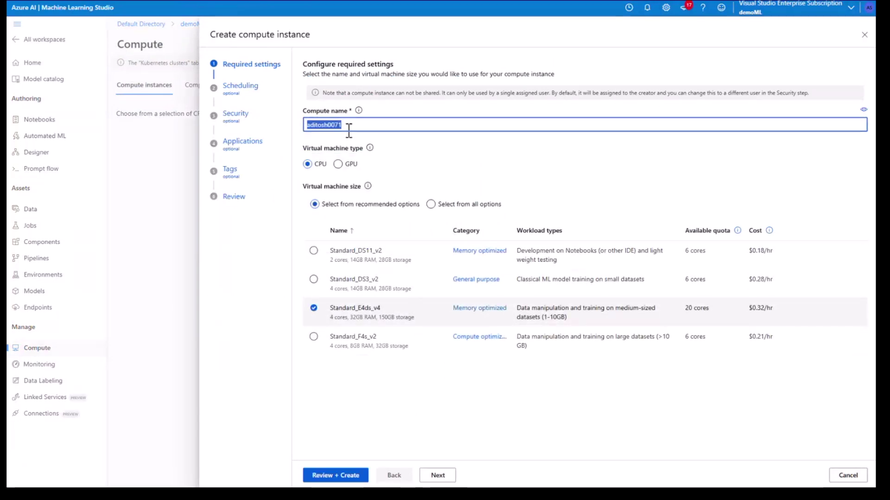
{"action": "type", "text": "comp"}
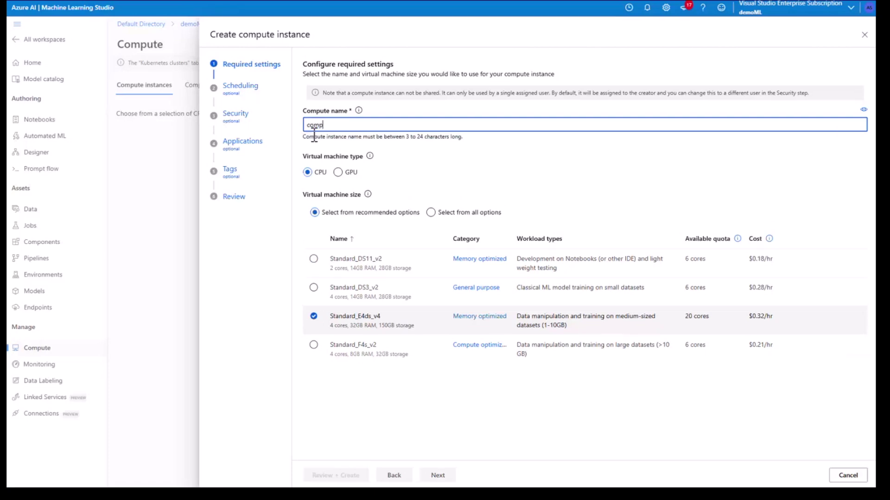
{"action": "type", "text": "uteDemo"}
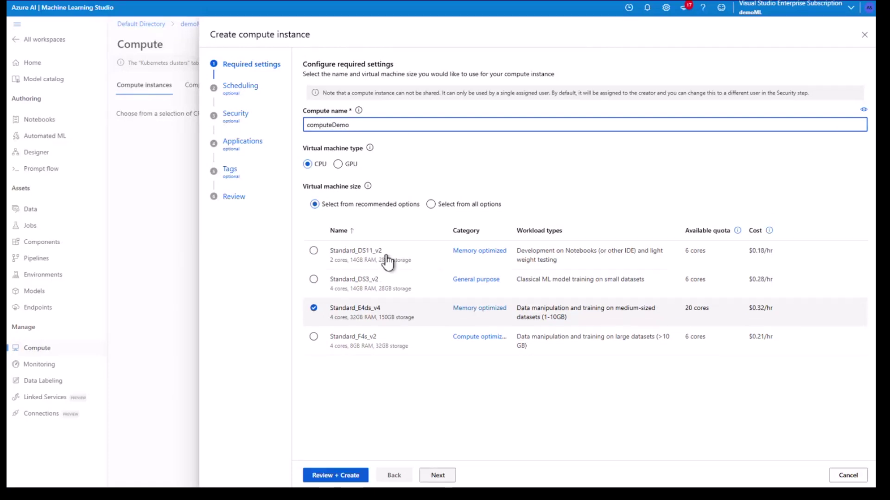
{"action": "left_click", "coordinate": [314, 251]}
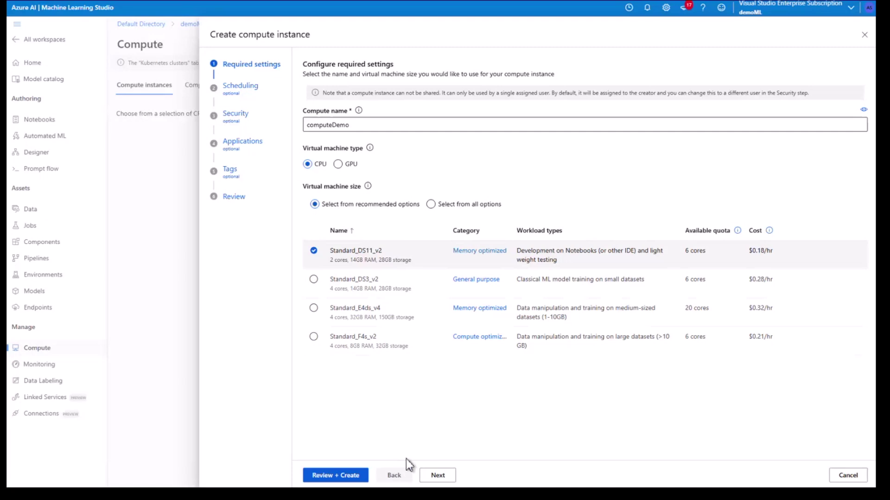
Add a schedule stopping the compute instance Monday through Friday at 8:00 PM, keep the remaining default settings, and create the instance.
{"action": "left_click", "coordinate": [437, 475]}
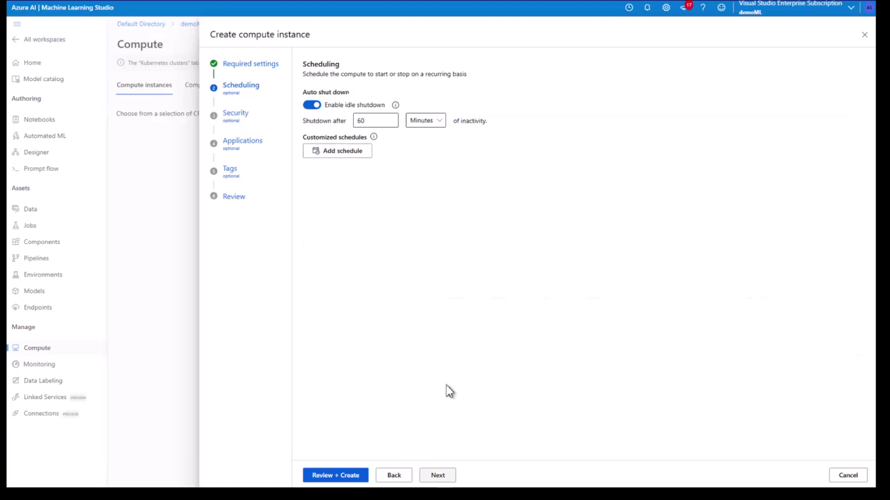
{"action": "left_click", "coordinate": [354, 153]}
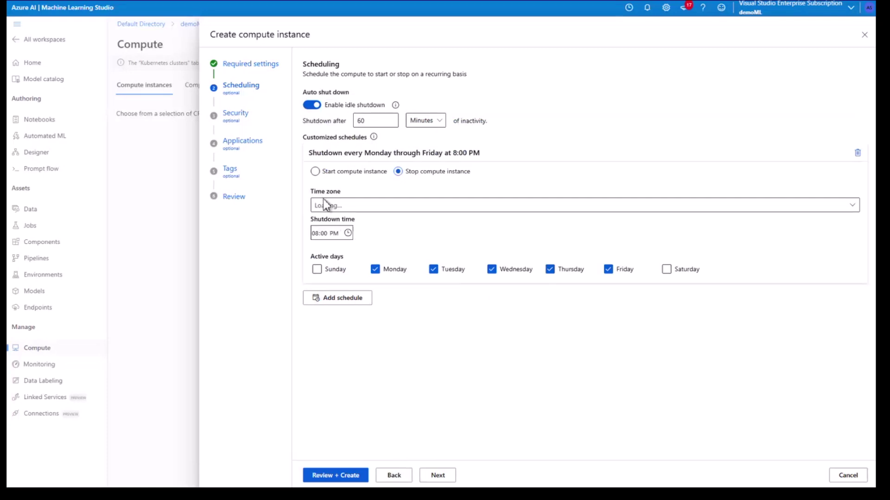
{"action": "left_click", "coordinate": [438, 477]}
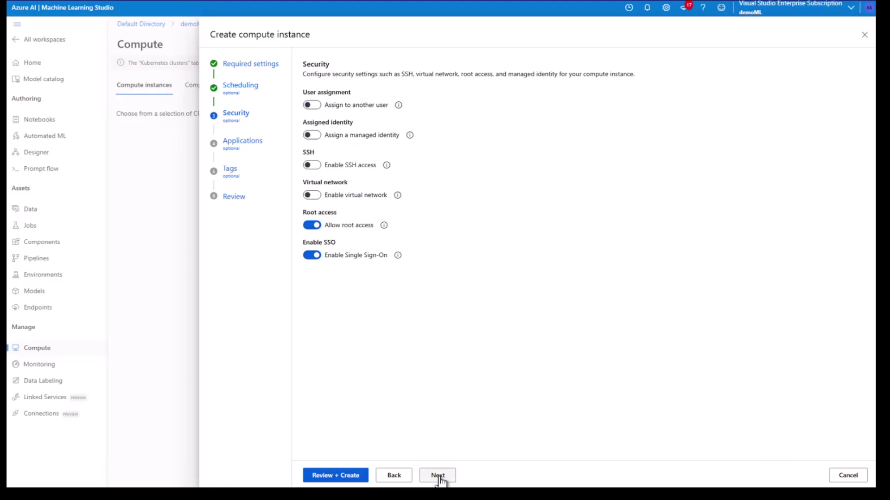
{"action": "left_click", "coordinate": [439, 477]}
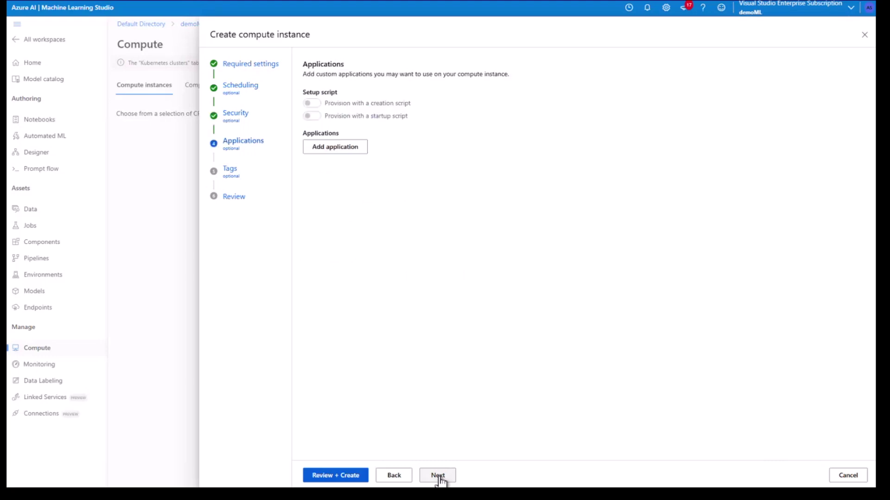
{"action": "left_click", "coordinate": [362, 477]}
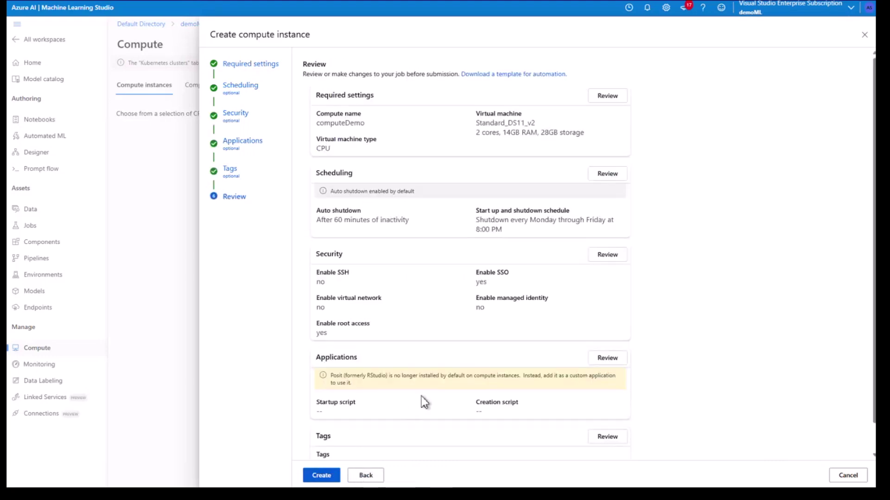
{"action": "scroll", "coordinate": [421, 401], "scroll_direction": "down", "scroll_amount": 1}
{"action": "left_click", "coordinate": [340, 481]}
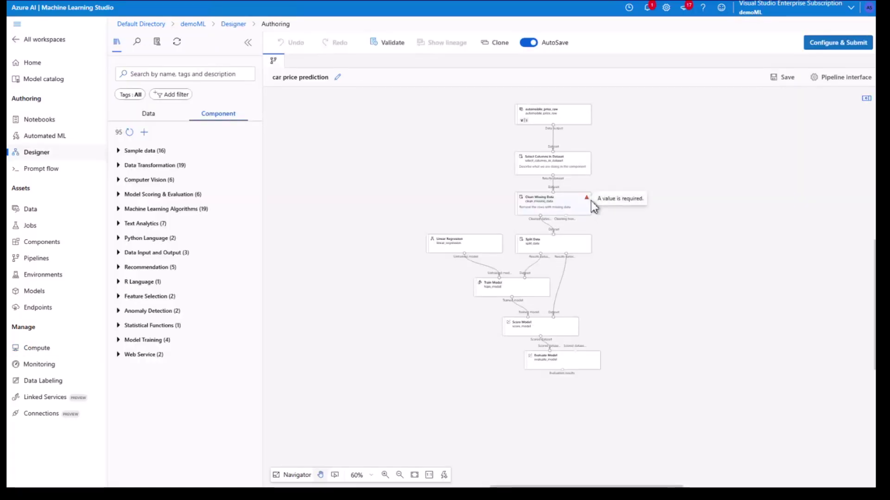
Set the Clean Missing Data node's columns to be cleaned to All columns and save the selection.
{"action": "left_click", "coordinate": [592, 203]}
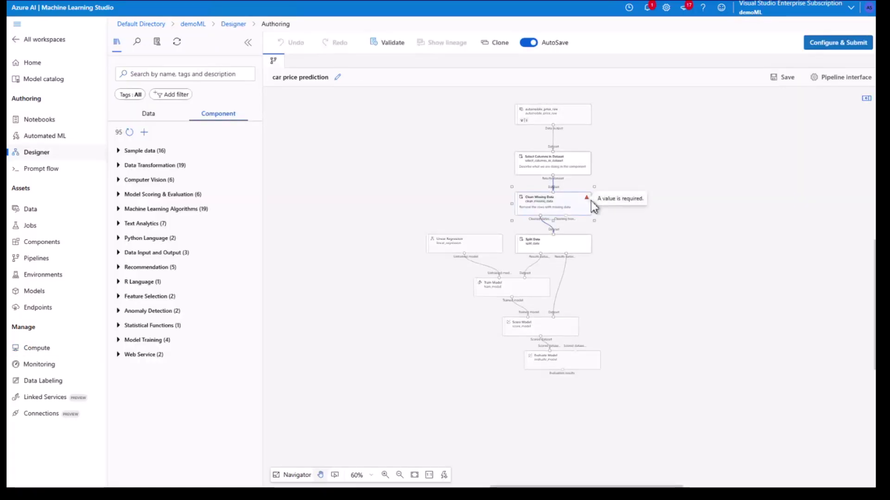
{"action": "double_click", "coordinate": [593, 211]}
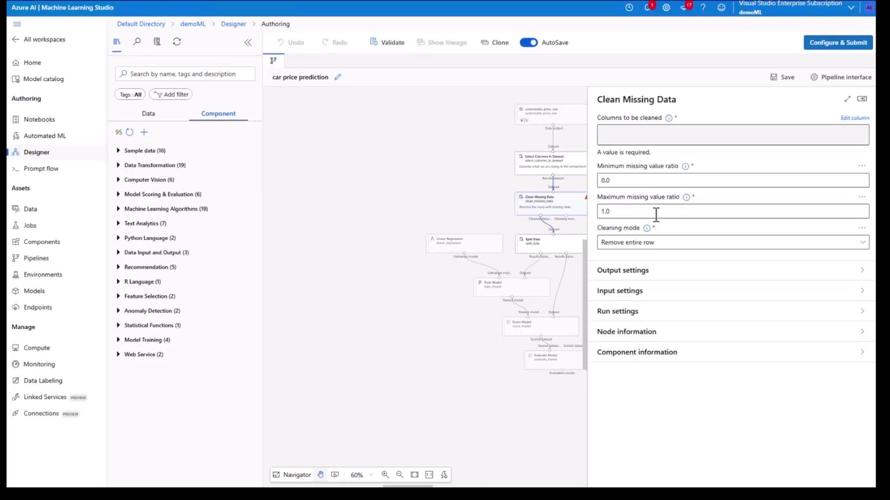
{"action": "left_click", "coordinate": [855, 119]}
{"action": "left_click", "coordinate": [389, 226]}
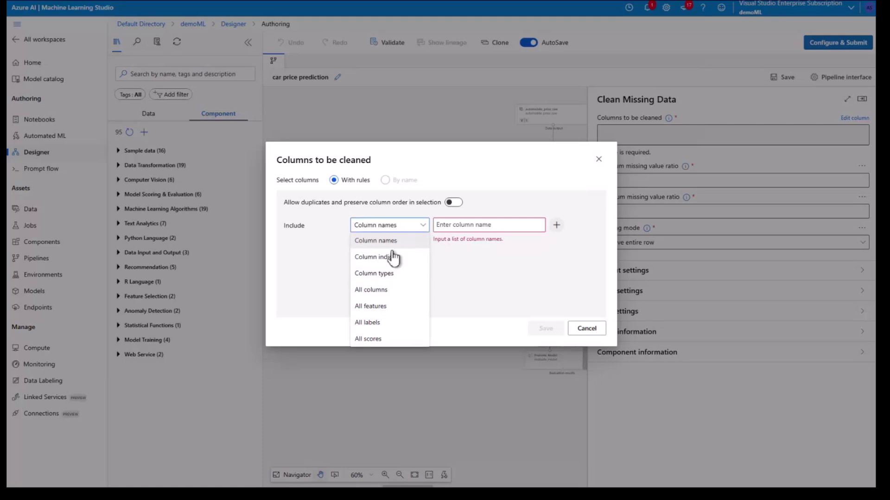
{"action": "left_click", "coordinate": [406, 295]}
{"action": "left_click", "coordinate": [654, 323]}
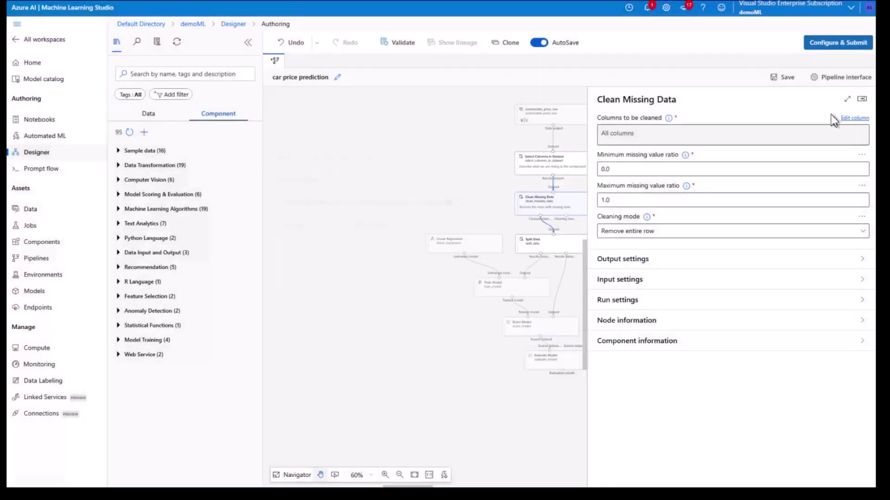
{"action": "left_click", "coordinate": [862, 99]}
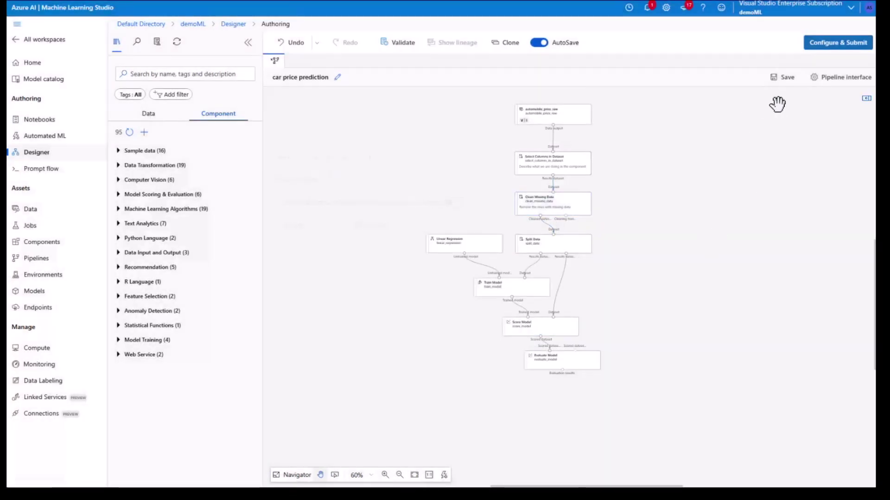
Start setting up the pipeline job with a new experiment named car-price-demo.
{"action": "left_click", "coordinate": [863, 42]}
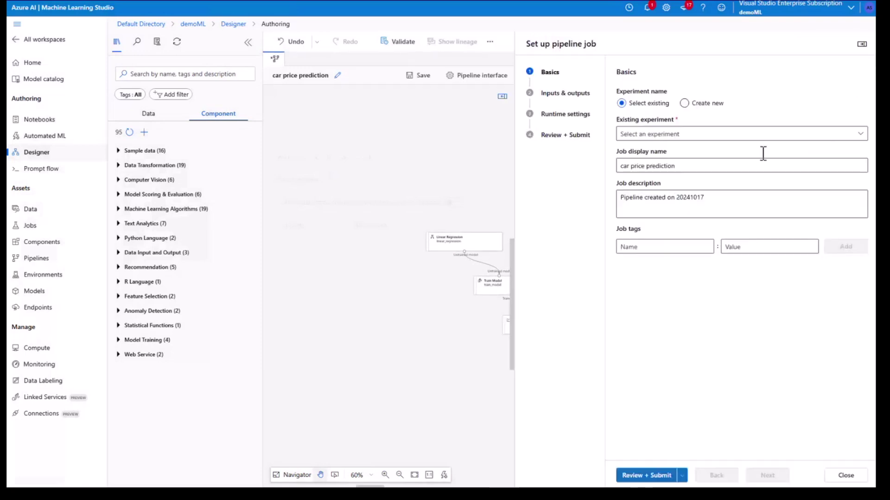
{"action": "left_click", "coordinate": [701, 103]}
{"action": "left_click", "coordinate": [662, 139]}
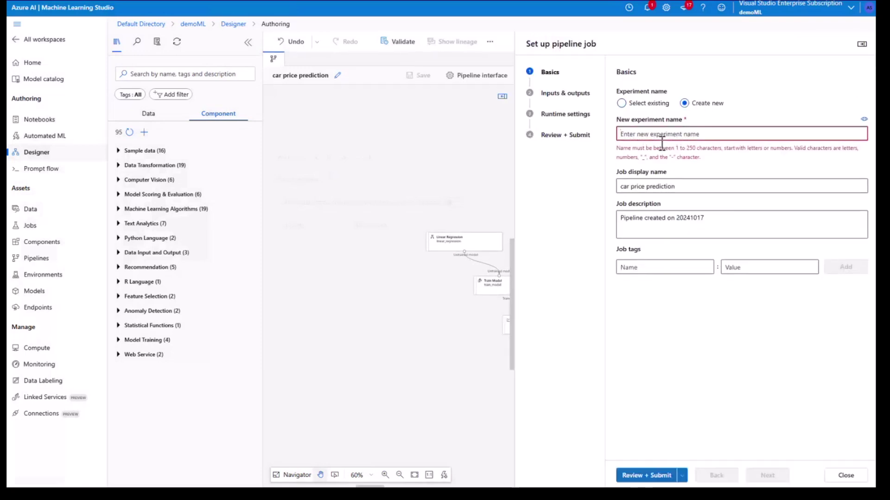
{"action": "type", "text": "car-price-demo"}
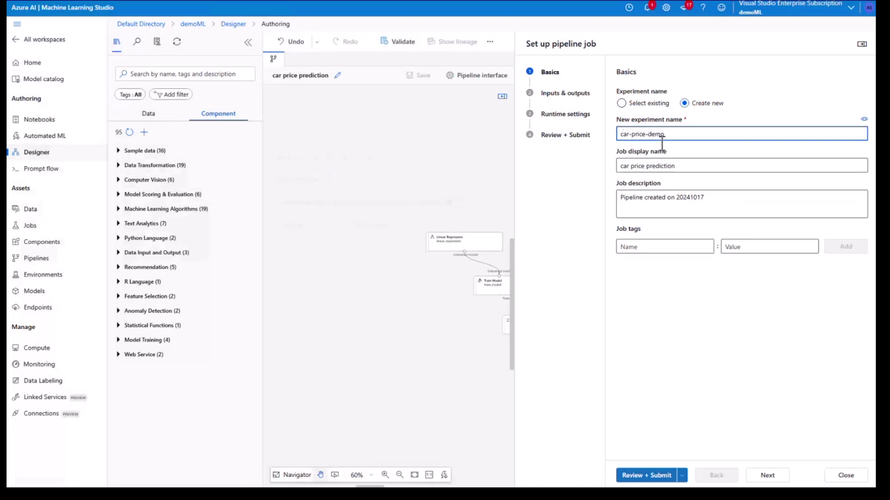
{"action": "left_click", "coordinate": [768, 475]}
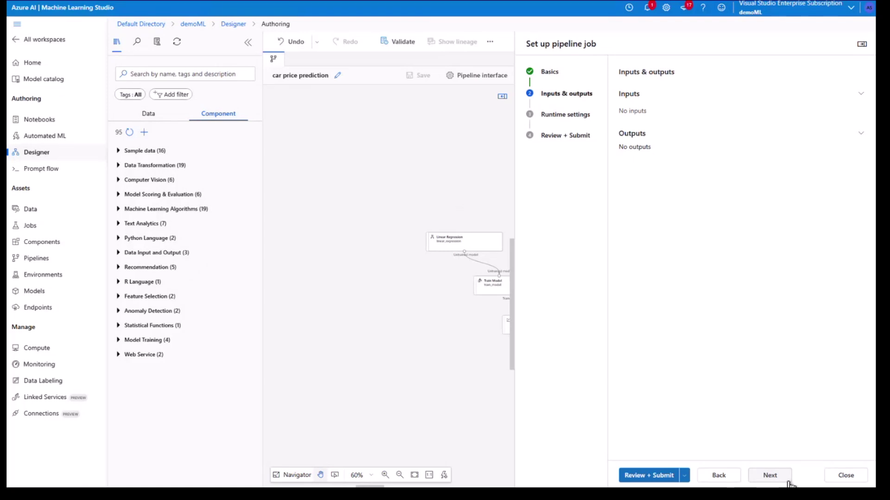
{"action": "left_click", "coordinate": [860, 94]}
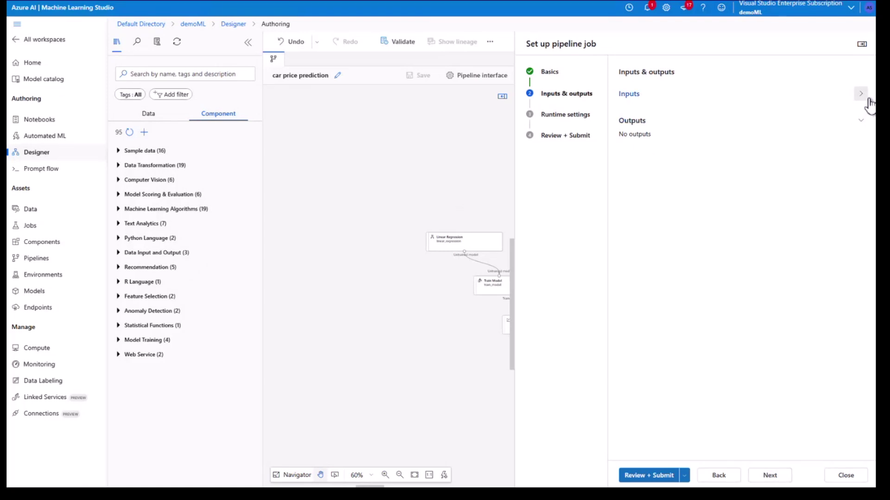
{"action": "left_click", "coordinate": [860, 94]}
{"action": "double_click", "coordinate": [638, 111]}
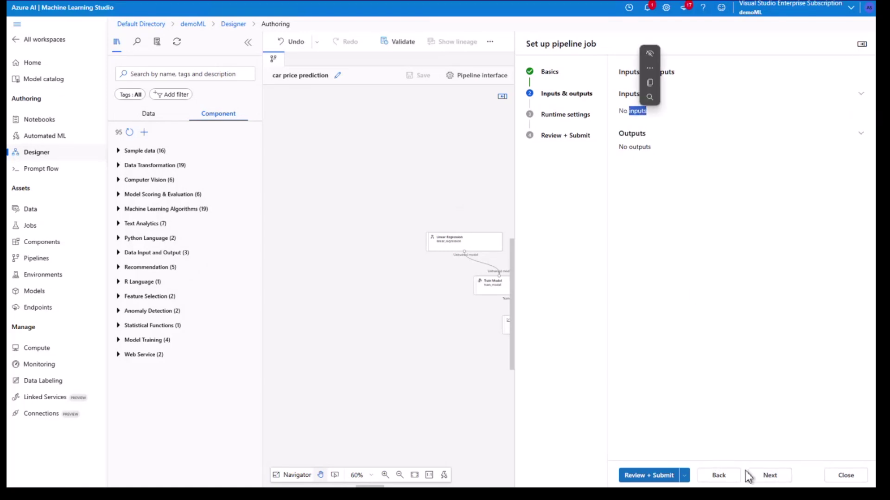
Set the pipeline job's default compute to the compute instance computeDemo.
{"action": "left_click", "coordinate": [770, 477]}
{"action": "left_click", "coordinate": [686, 144]}
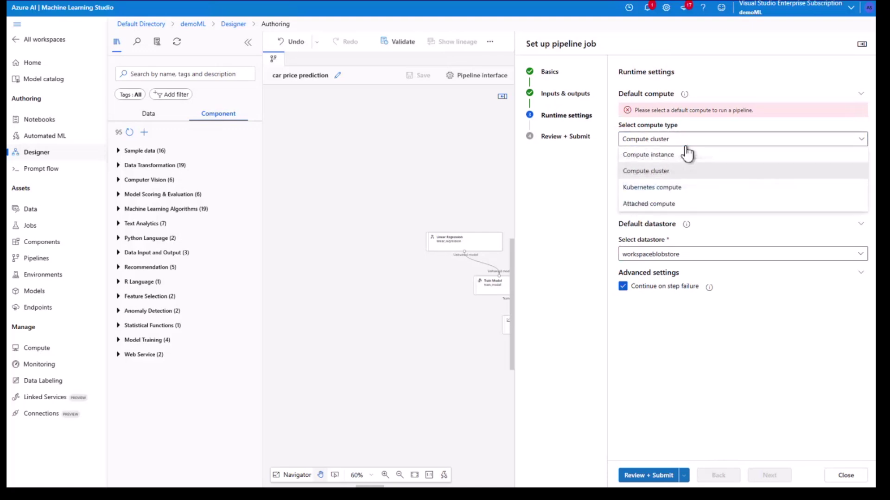
{"action": "left_click", "coordinate": [686, 155]}
{"action": "left_click", "coordinate": [693, 172]}
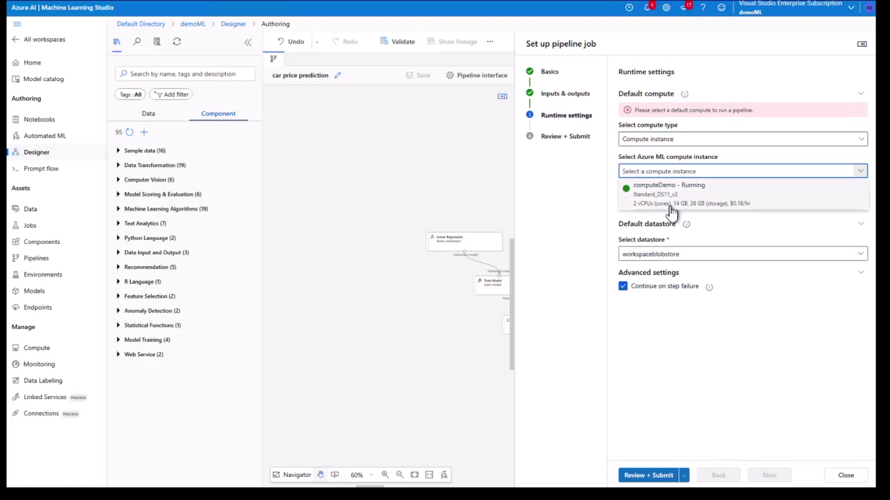
{"action": "left_click", "coordinate": [669, 203]}
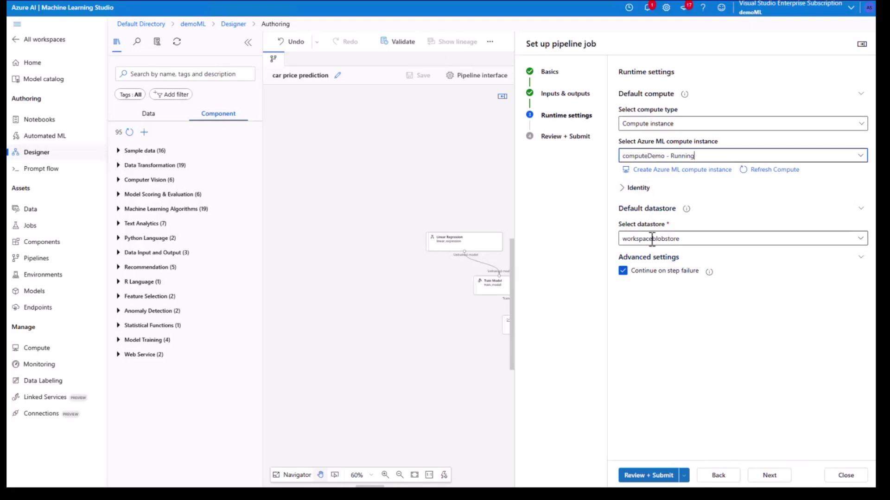
Keep workspaceblobstore as the default datastore and submit the pipeline job.
{"action": "left_click", "coordinate": [696, 239]}
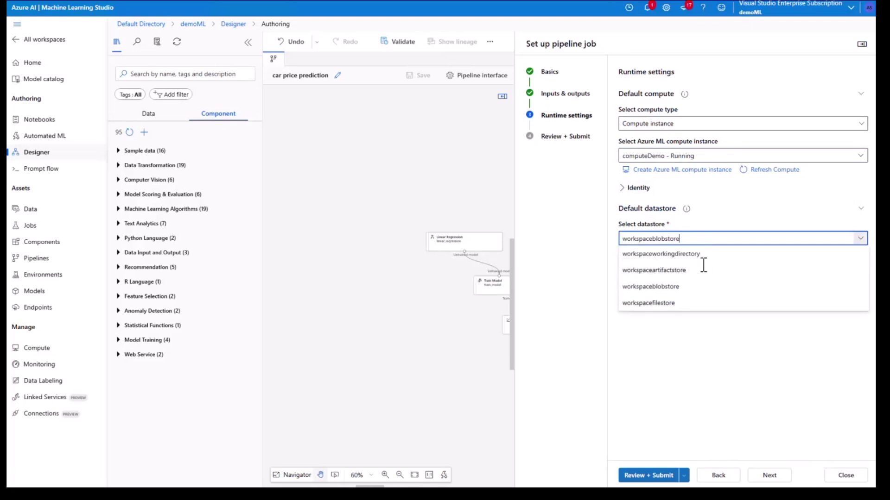
{"action": "left_click", "coordinate": [633, 334]}
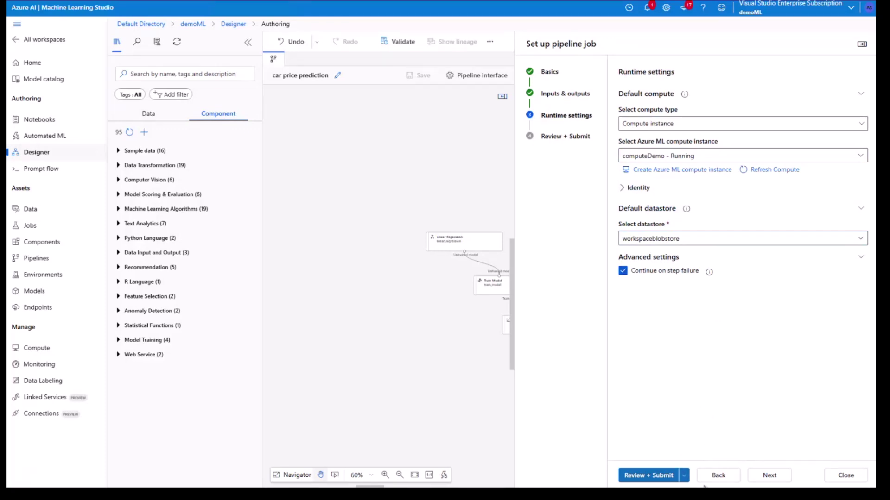
{"action": "left_click", "coordinate": [769, 476]}
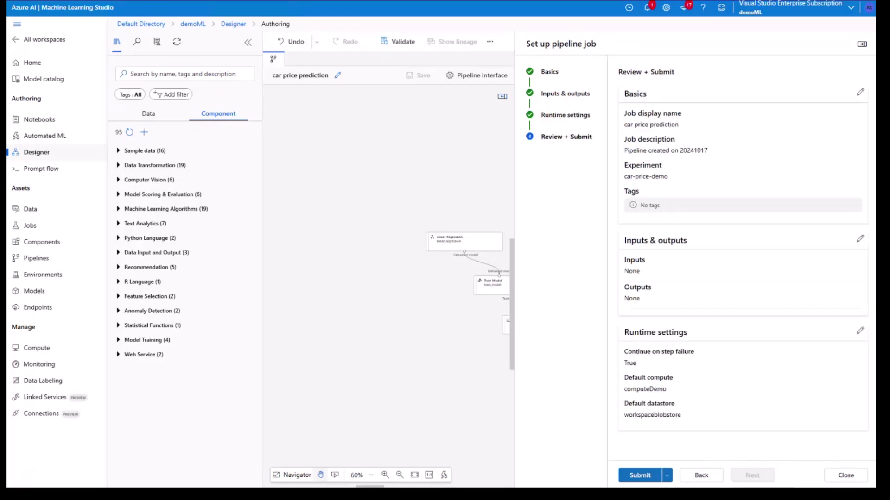
{"action": "left_click", "coordinate": [639, 476]}
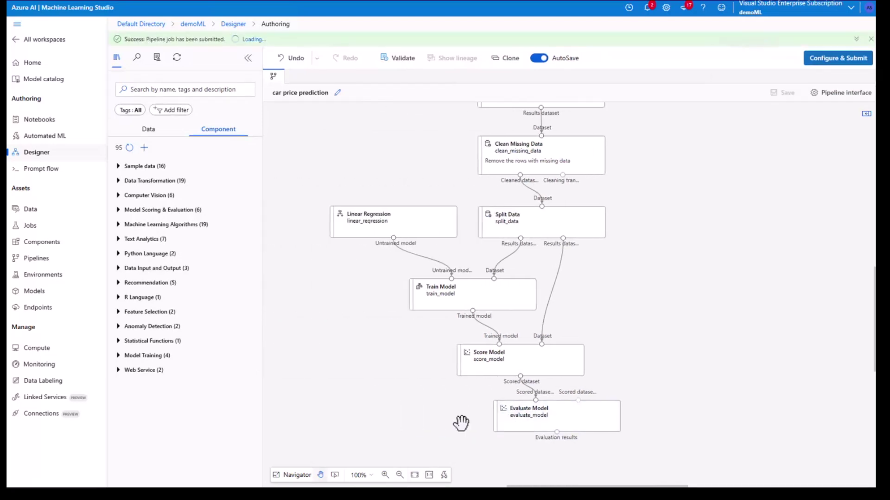
Open the submitted car price prediction job and dismiss the introductory tips on its page.
{"action": "scroll", "coordinate": [461, 422], "scroll_direction": "up", "scroll_amount": 3}
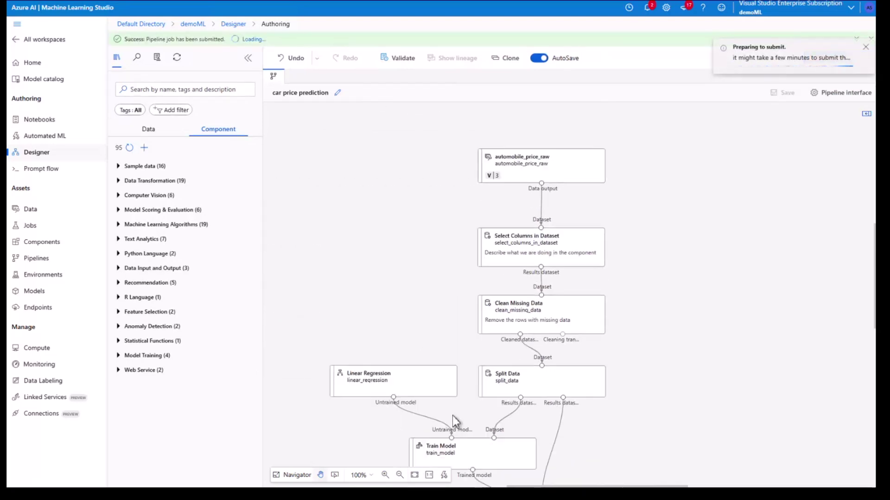
{"action": "scroll", "coordinate": [461, 423], "scroll_direction": "down", "scroll_amount": 1}
{"action": "scroll", "coordinate": [462, 423], "scroll_direction": "down", "scroll_amount": 2}
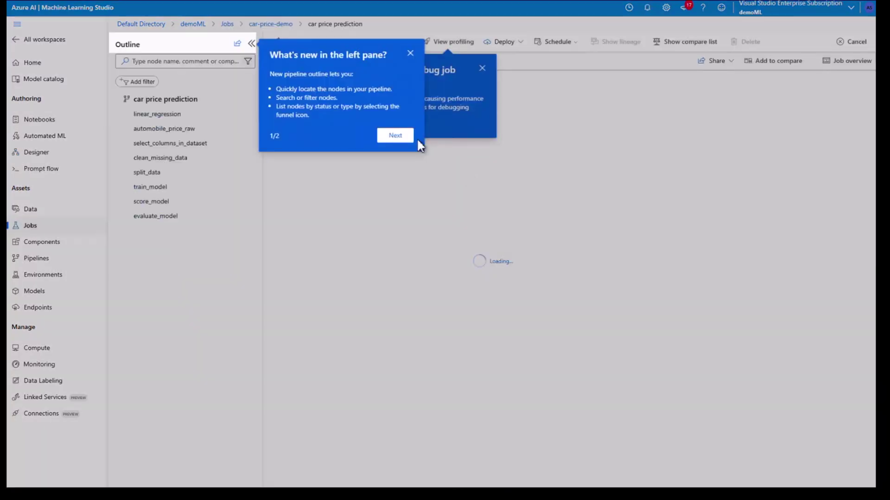
{"action": "left_click", "coordinate": [410, 138]}
{"action": "left_click", "coordinate": [857, 216]}
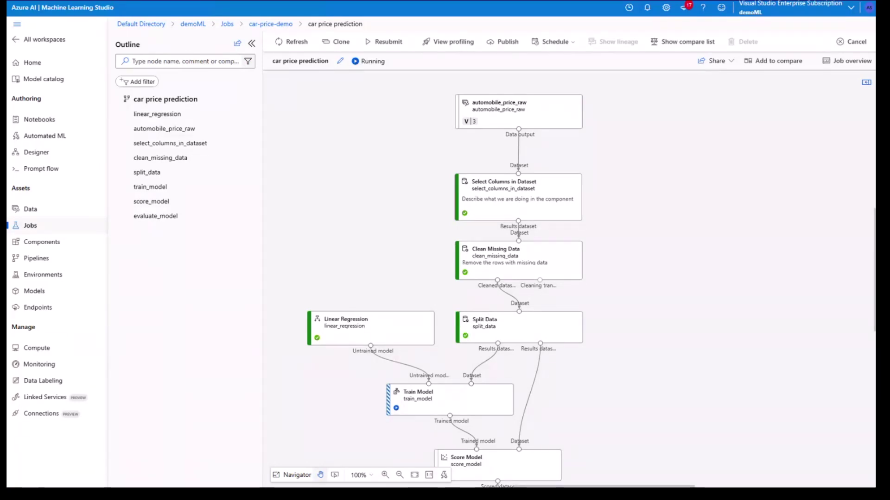
Preview the Score Model node's scored dataset and widen the preview to show more columns.
{"action": "scroll", "coordinate": [463, 278], "scroll_direction": "down", "scroll_amount": 3}
{"action": "right_click", "coordinate": [459, 328]}
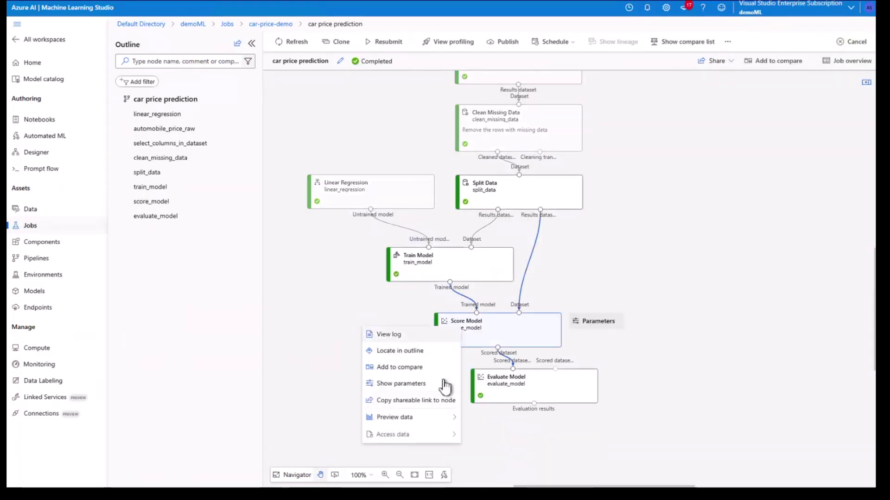
{"action": "mouse_move", "coordinate": [433, 419]}
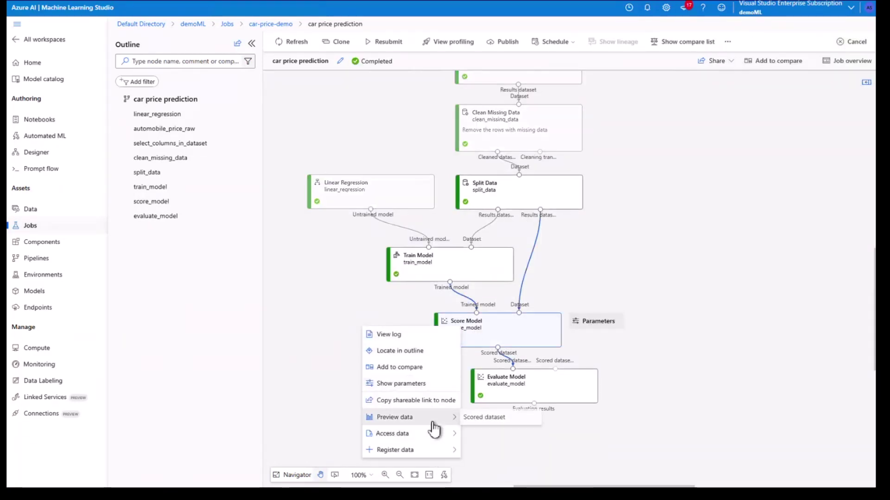
{"action": "left_click", "coordinate": [505, 419]}
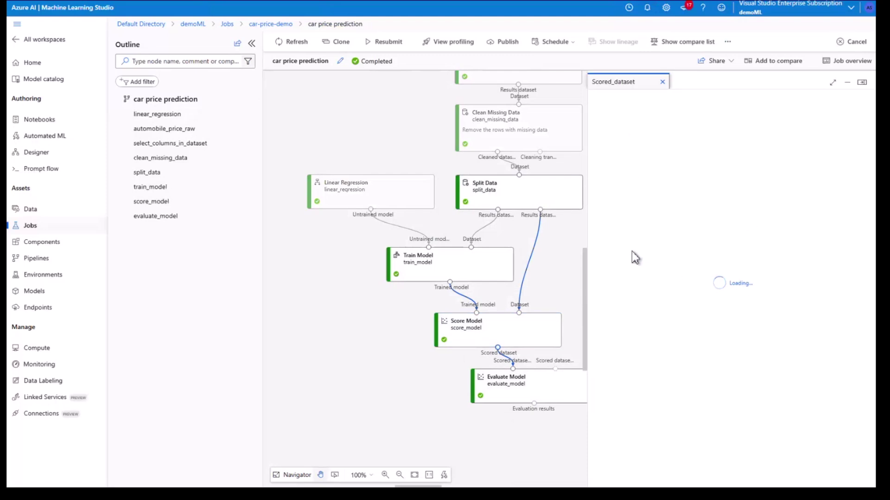
{"action": "left_click_drag", "start_coordinate": [596, 239], "coordinate": [470, 240]}
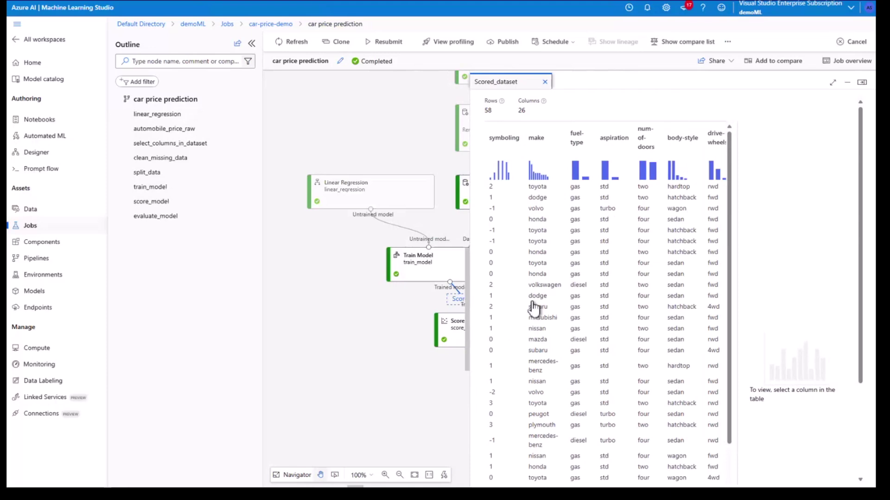
Compare the price and Scored Labels columns in the scored dataset, view the price column's statistics, and close the preview.
{"action": "scroll", "coordinate": [551, 254], "scroll_direction": "right", "scroll_amount": 2}
{"action": "scroll", "coordinate": [550, 254], "scroll_direction": "right", "scroll_amount": 12}
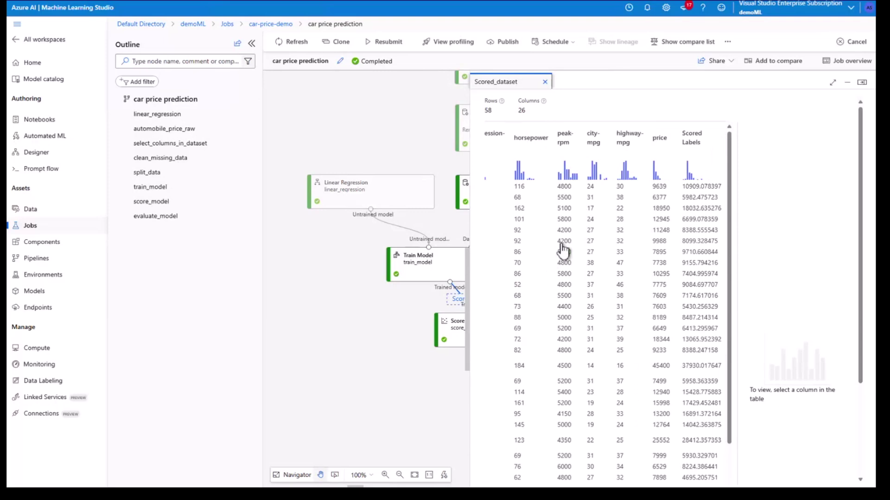
{"action": "left_click", "coordinate": [668, 172]}
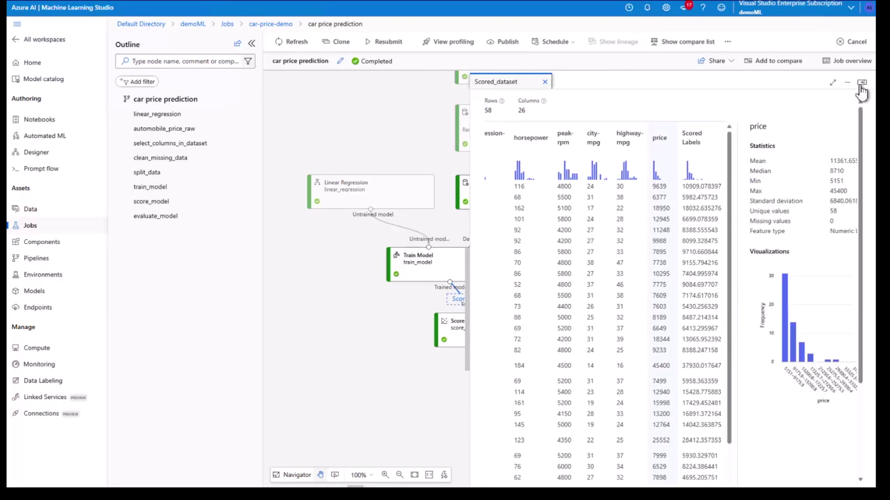
{"action": "key", "text": "Escape"}
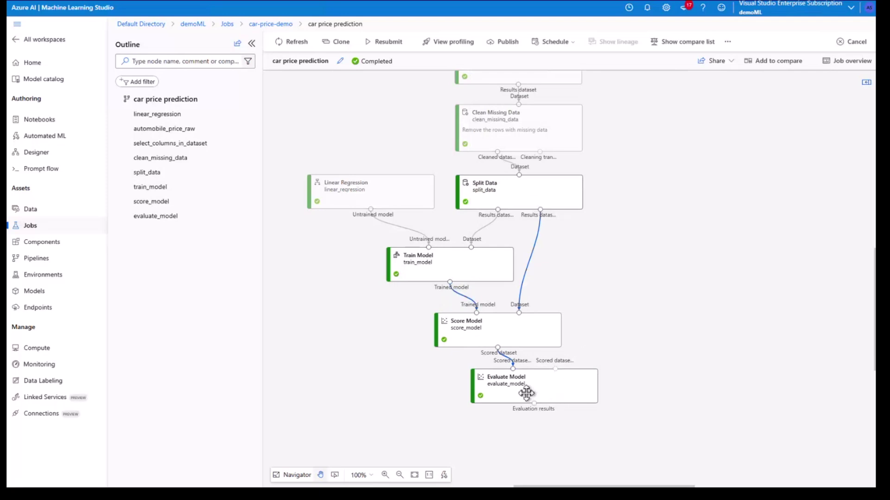
Preview the Evaluate Model node's evaluation results.
{"action": "right_click", "coordinate": [530, 392]}
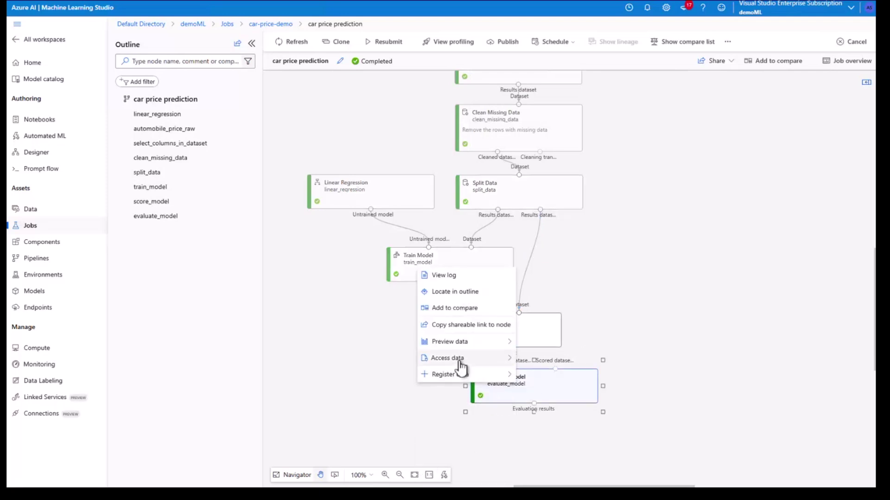
{"action": "mouse_move", "coordinate": [459, 344]}
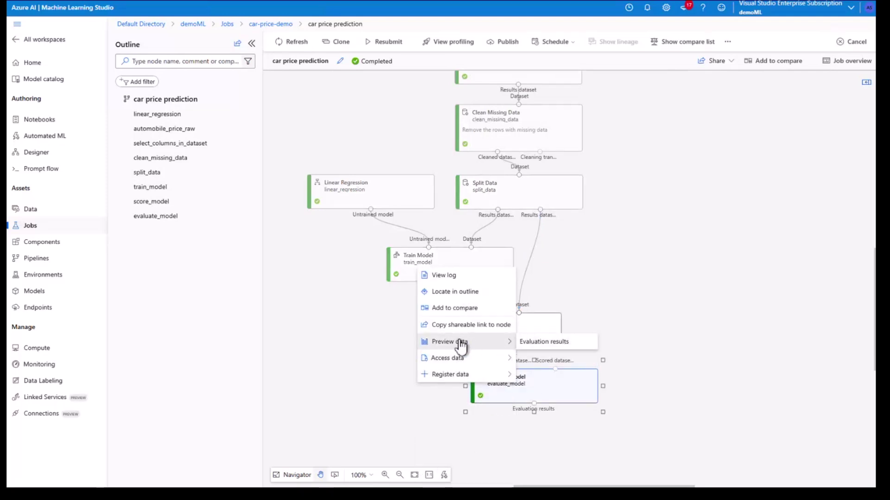
{"action": "left_click", "coordinate": [542, 343]}
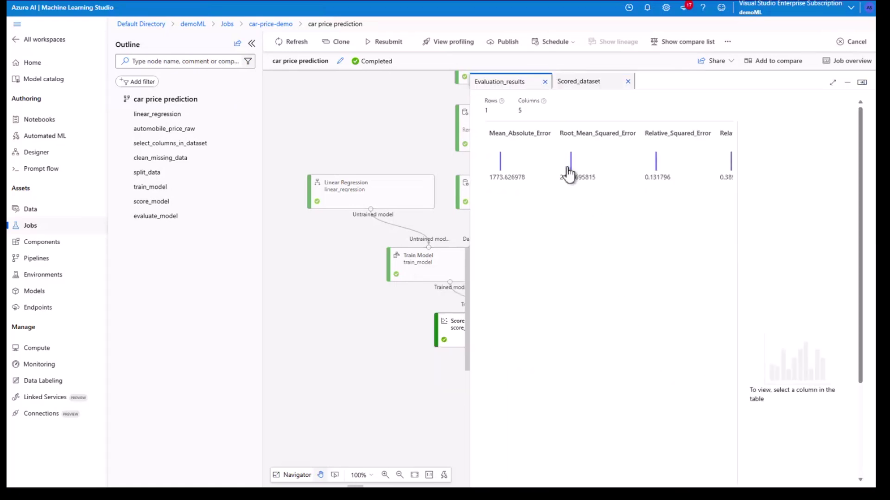
Examine the statistics of each evaluation metric in turn, from Mean_Absolute_Error through Coefficient_of_Determination.
{"action": "left_click", "coordinate": [519, 172]}
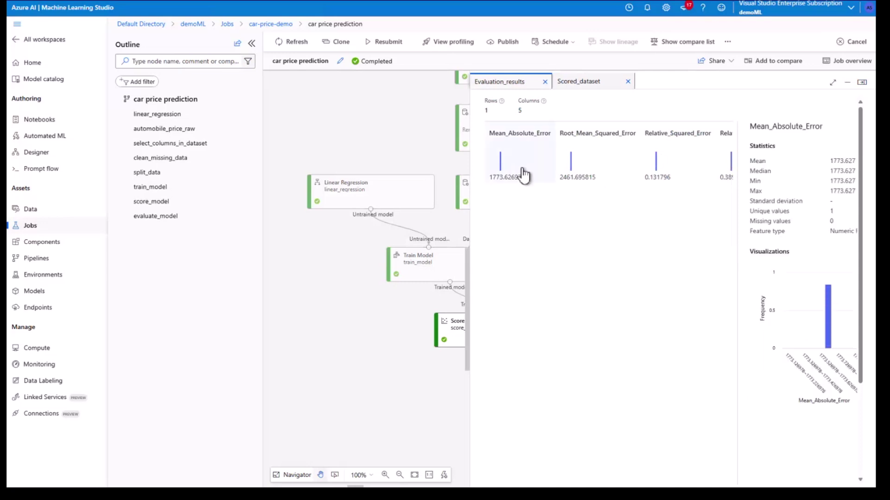
{"action": "left_click", "coordinate": [584, 175]}
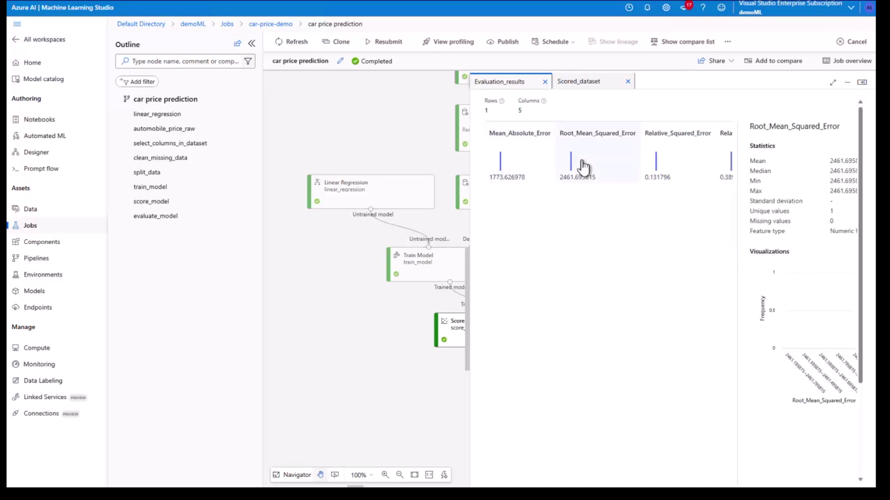
{"action": "left_click", "coordinate": [682, 165]}
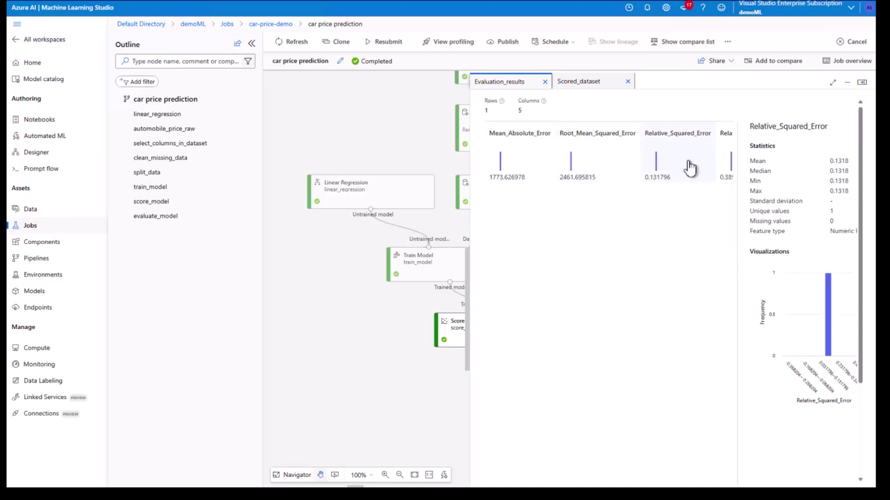
{"action": "scroll", "coordinate": [672, 163], "scroll_direction": "right", "scroll_amount": 2}
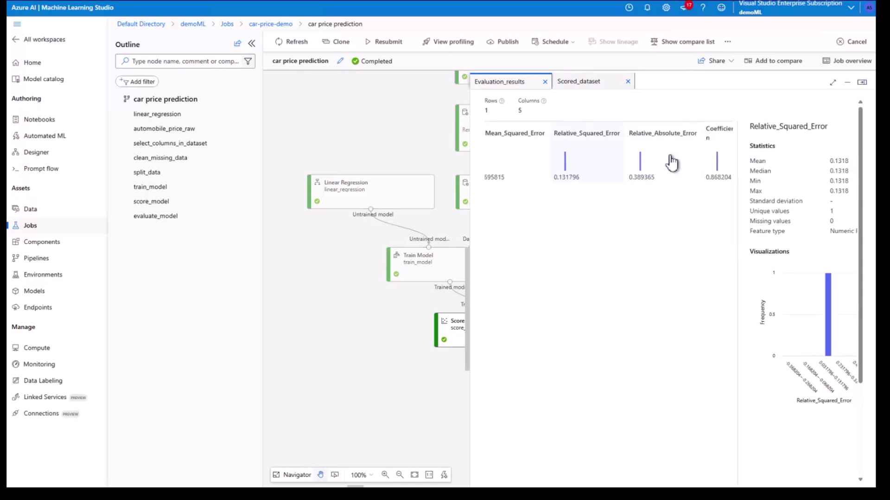
{"action": "left_click", "coordinate": [648, 172]}
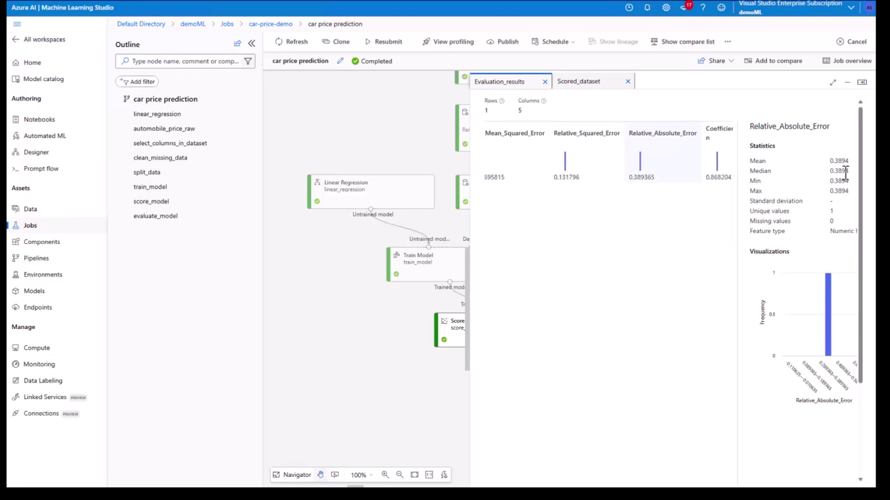
{"action": "left_click", "coordinate": [720, 165]}
{"action": "scroll", "coordinate": [576, 165], "scroll_direction": "right", "scroll_amount": 2}
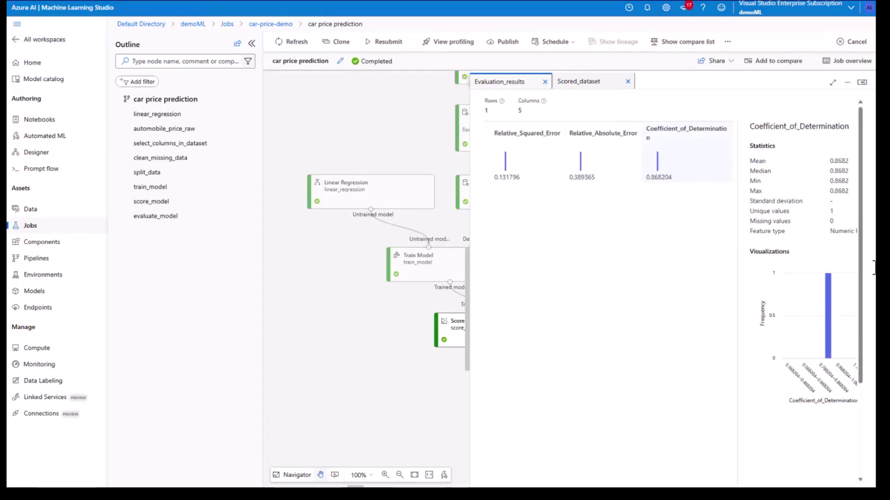
{"action": "left_click_drag", "start_coordinate": [829, 161], "coordinate": [852, 171]}
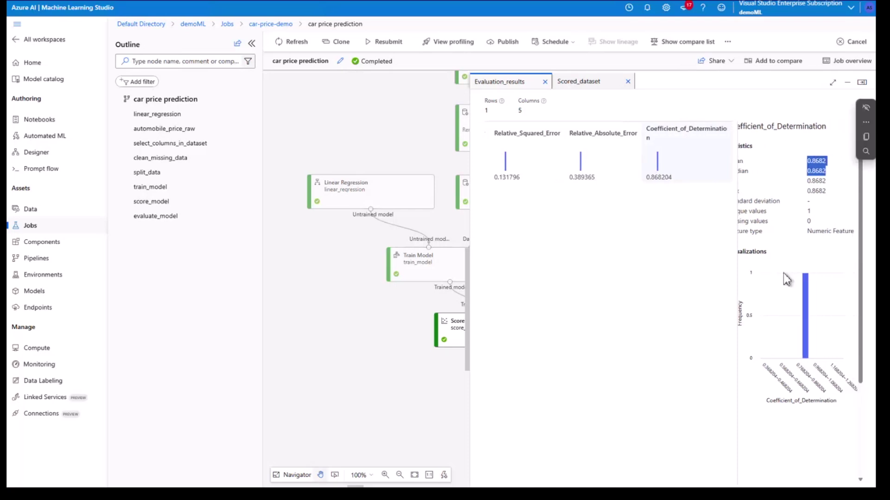